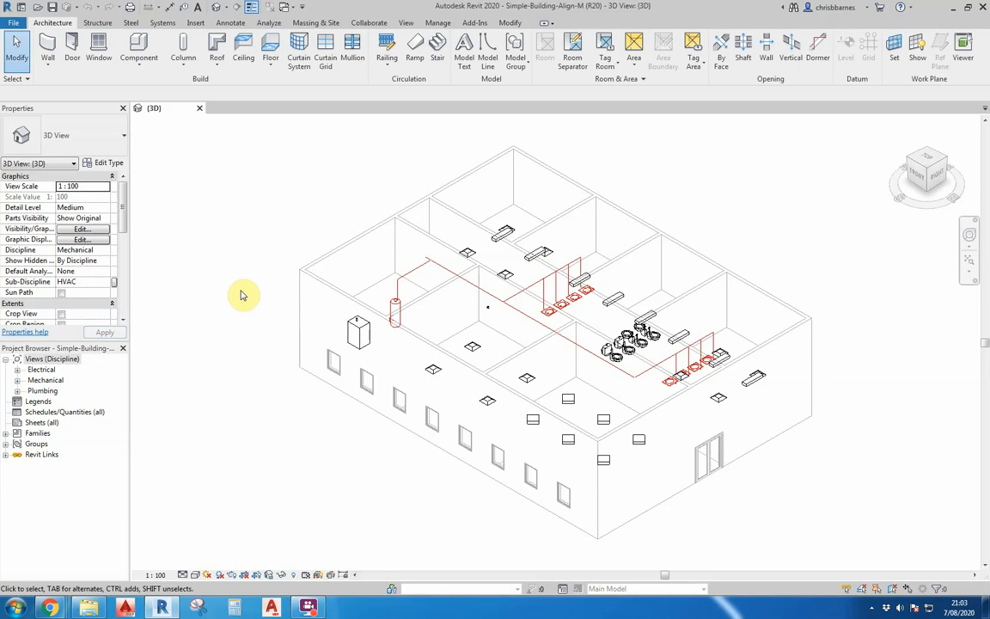
- Open the level 1 Plumbing floor plan from the Plumbing discipline views
click(18, 391)
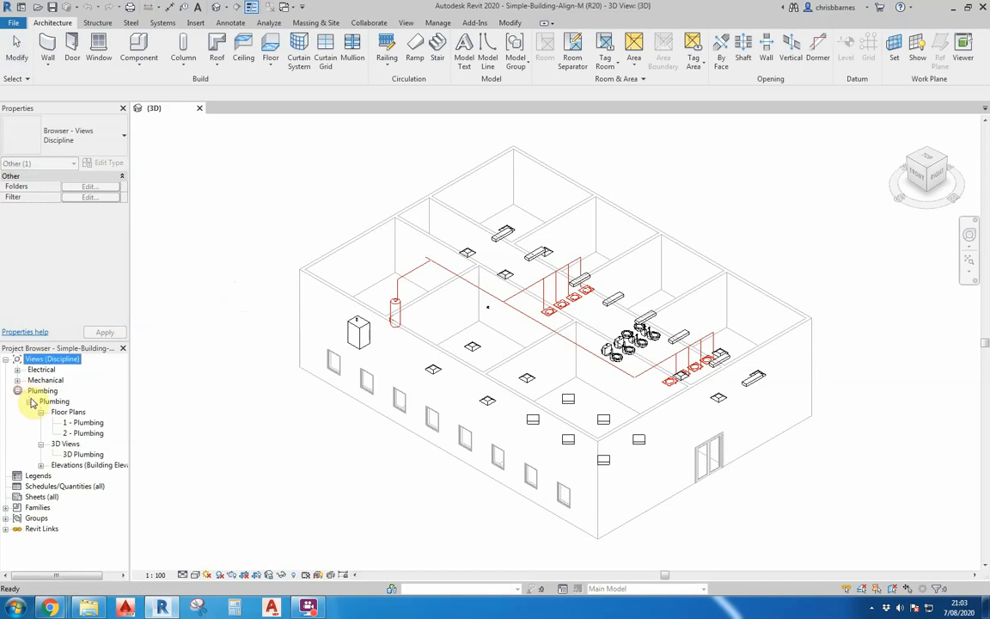
double_click(85, 423)
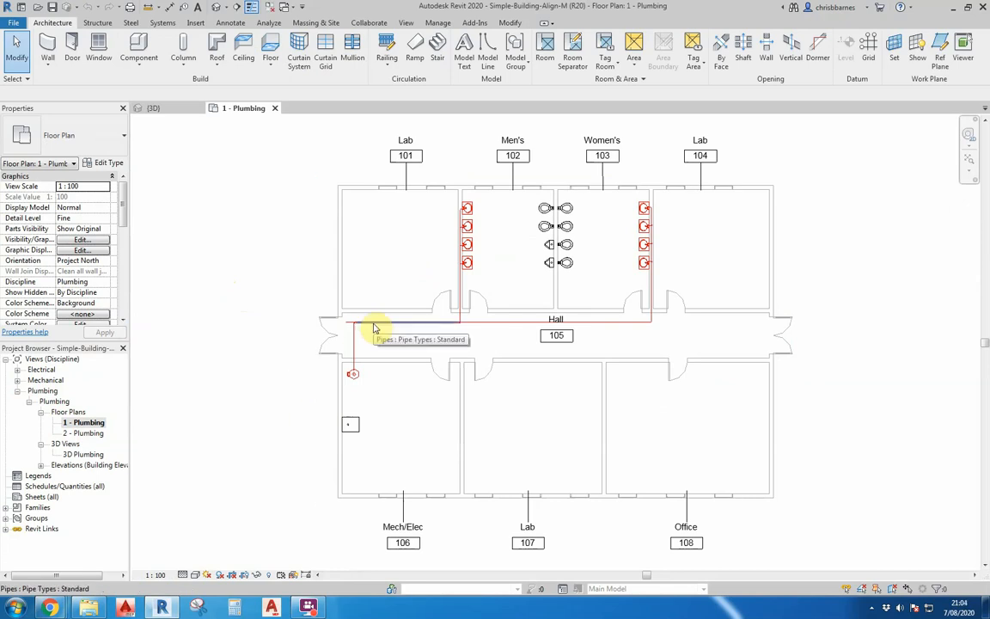
- Cycle through the connected pipe elements in the hall to inspect the pipe run
key(Tab)
key(Tab)
key(Tab)
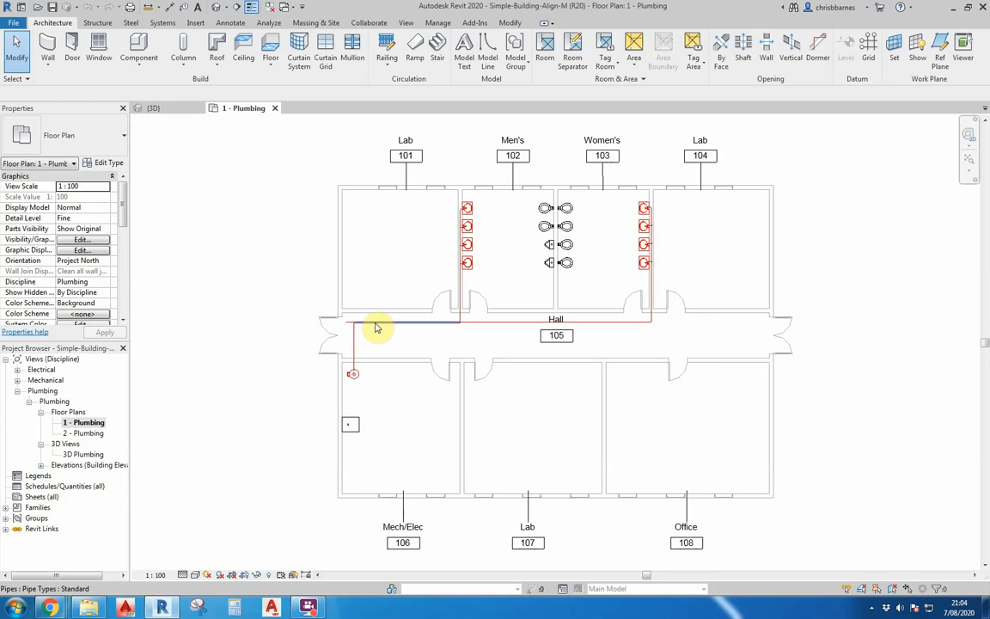
key(Tab)
key(Tab)
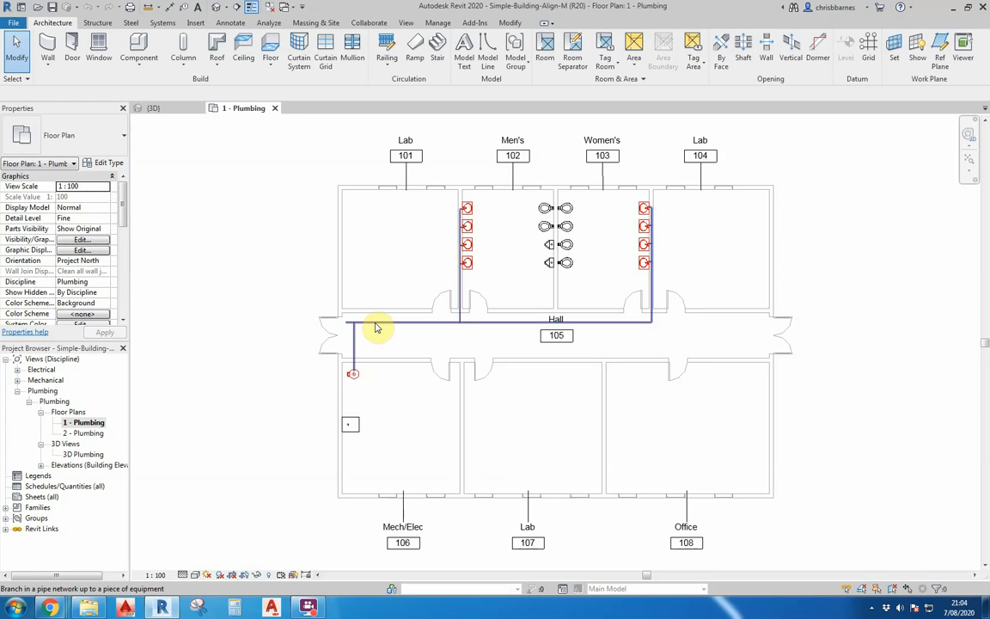
- Run Show Disconnects with the Pipe option checked in the floor plan
click(269, 23)
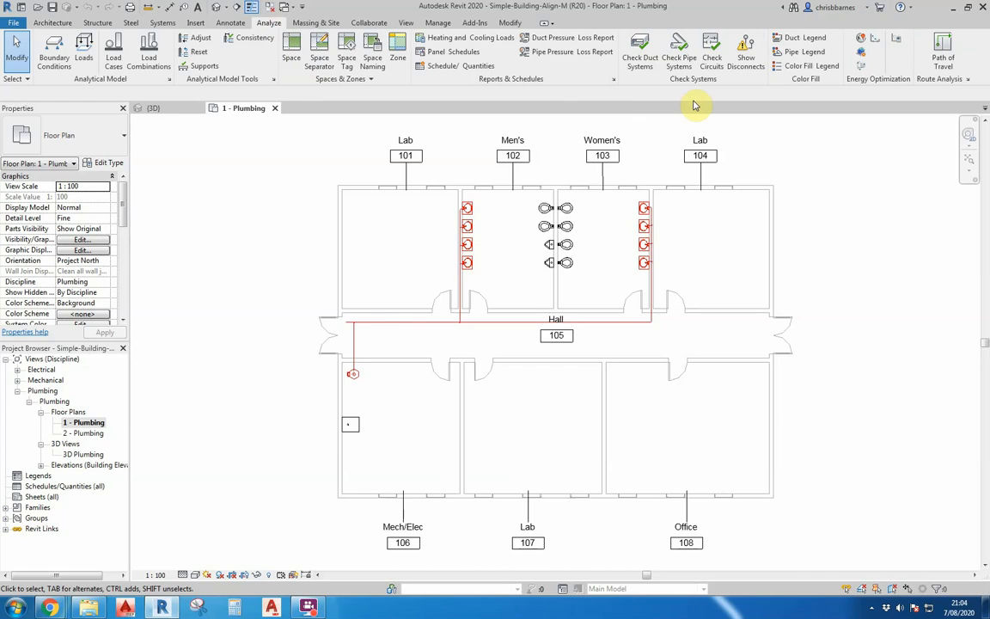
click(744, 62)
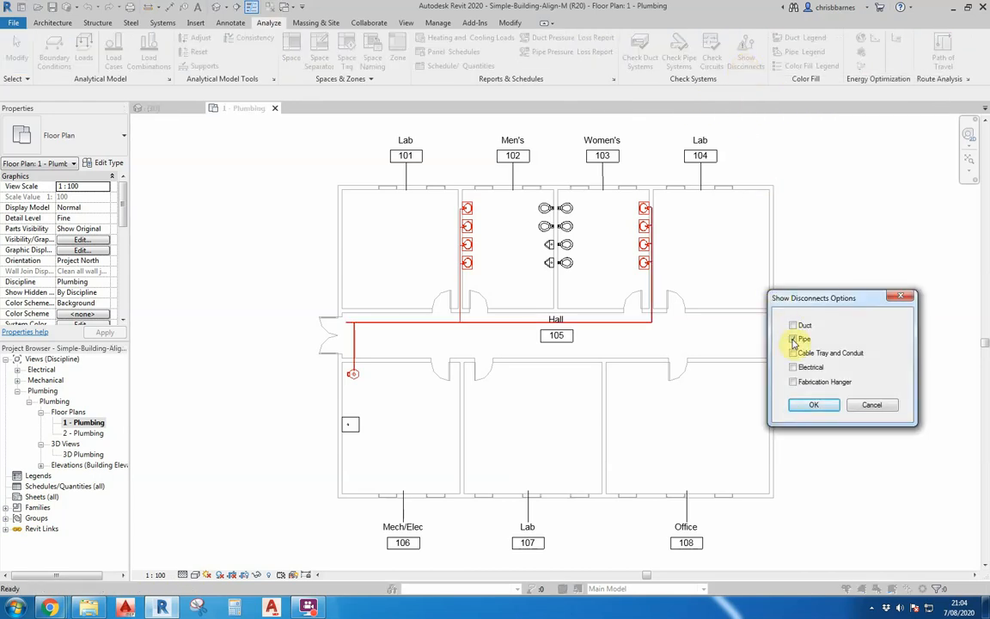
click(792, 340)
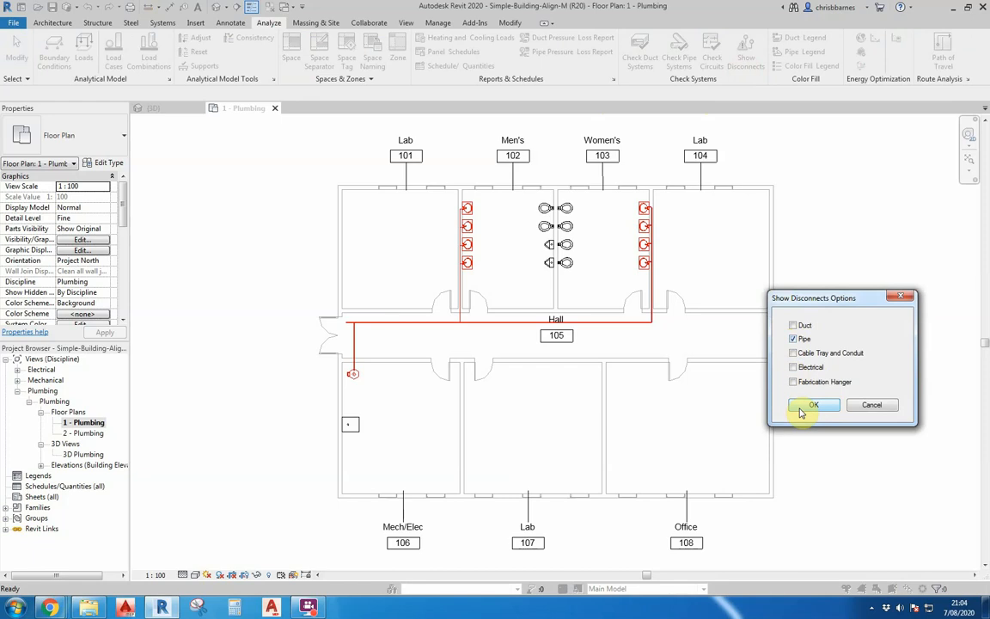
click(802, 411)
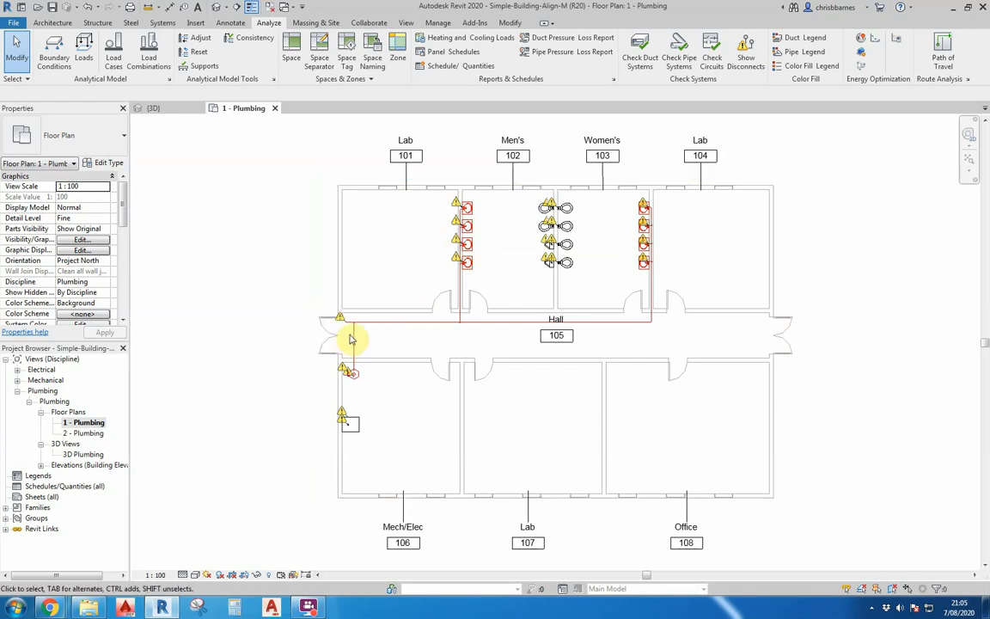
- Open the 3D Plumbing view
click(84, 455)
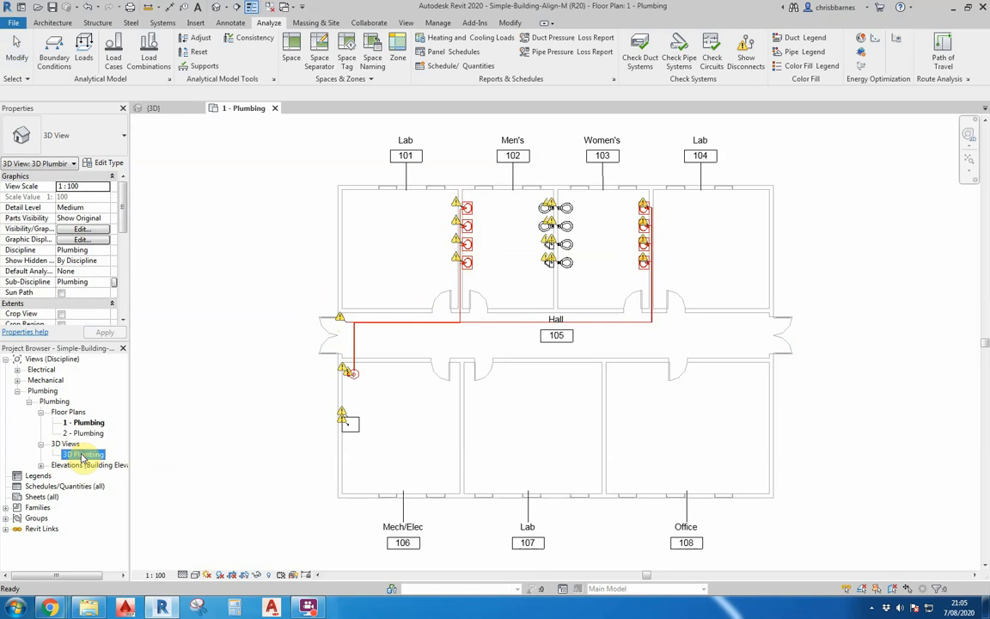
click(87, 488)
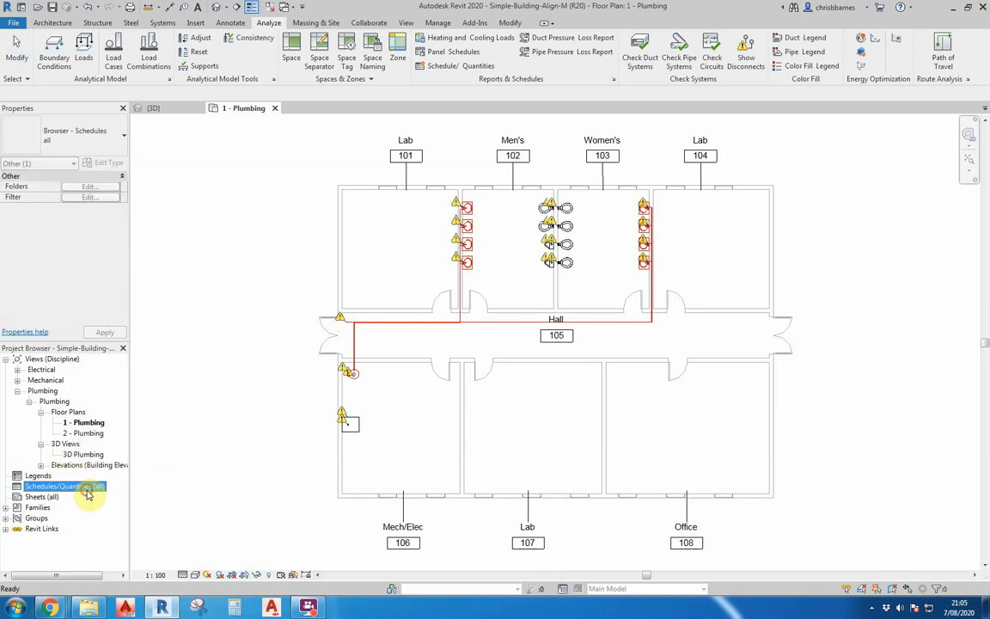
double_click(82, 454)
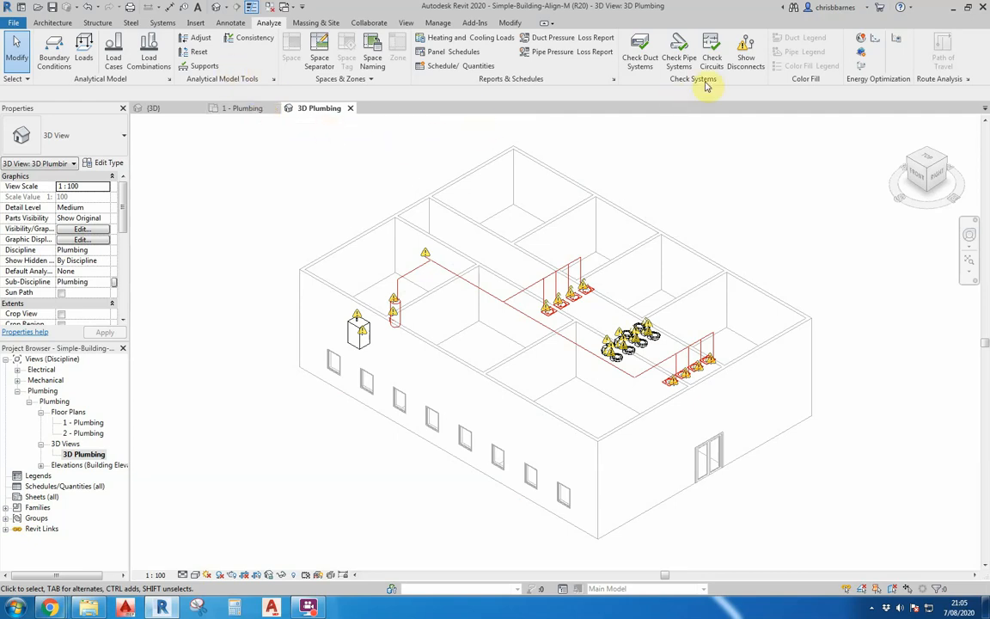
- Run Show Disconnects for pipes in the 3D Plumbing view
click(745, 53)
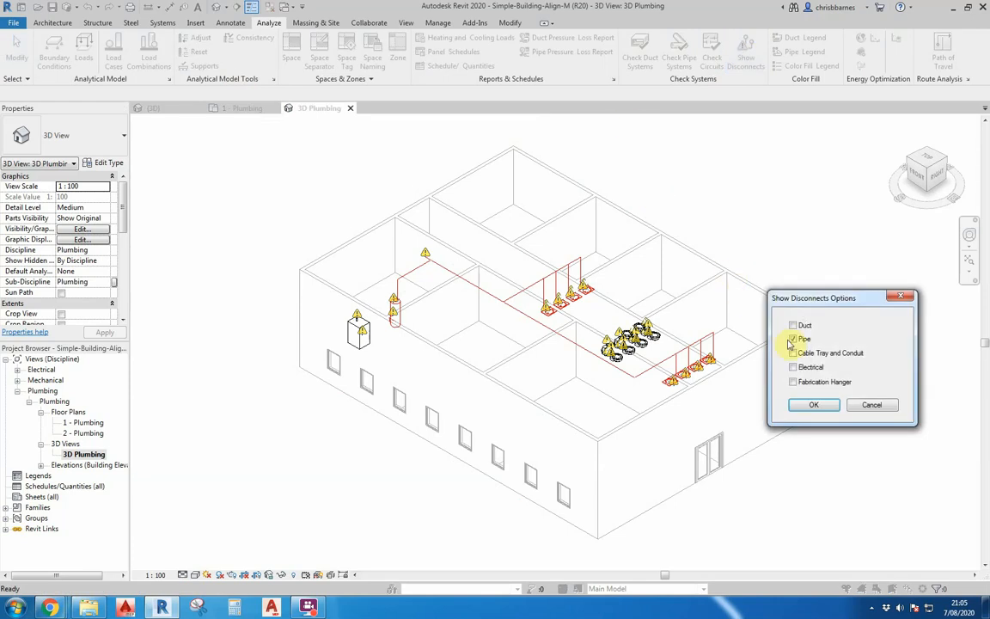
click(812, 405)
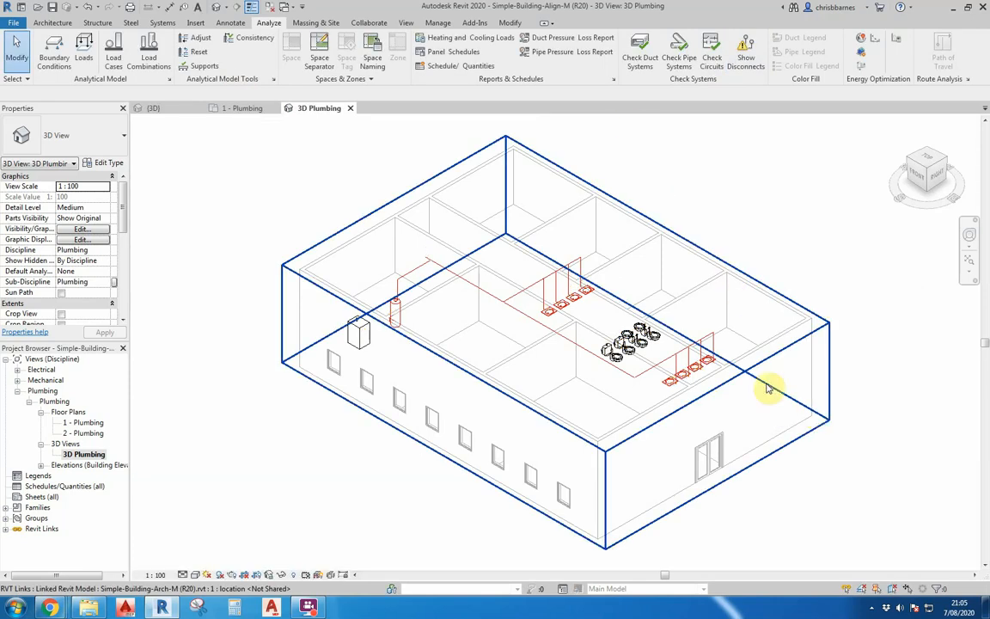
- Set the 3D view's detail level to Fine and its visual style to Shaded
click(183, 575)
click(193, 564)
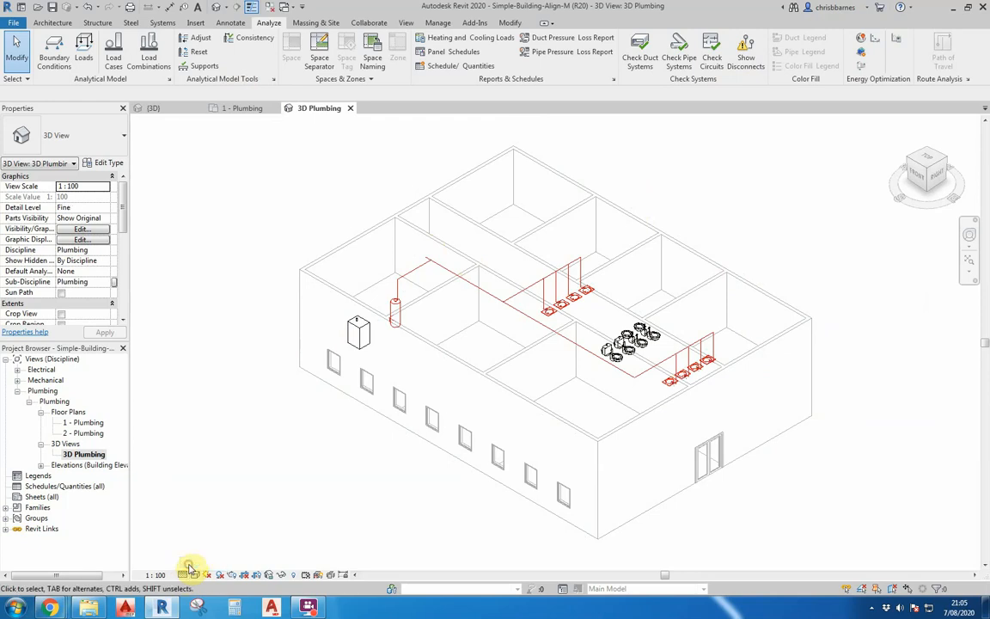
click(196, 575)
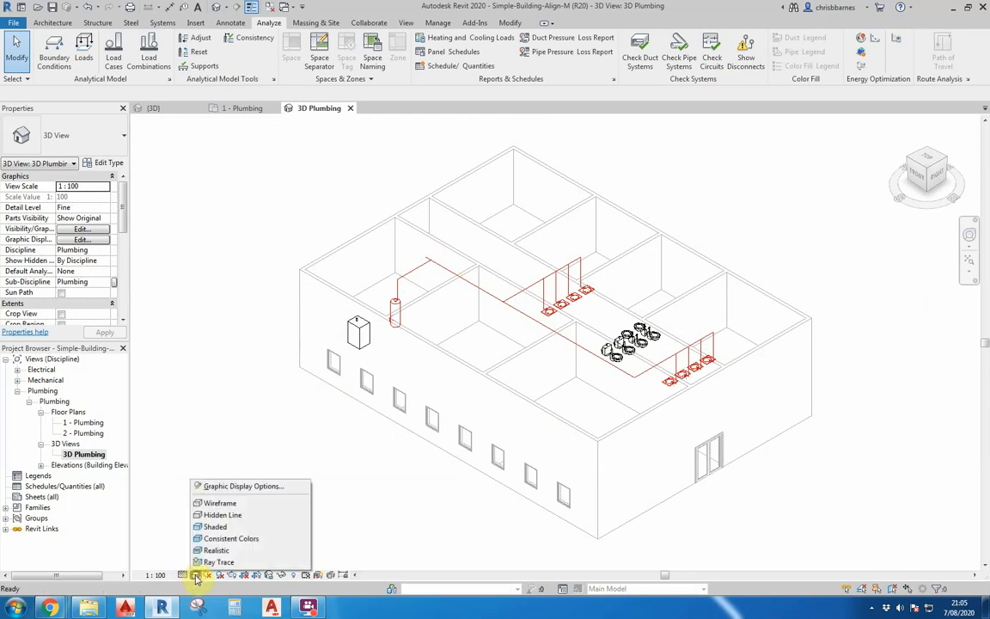
click(212, 530)
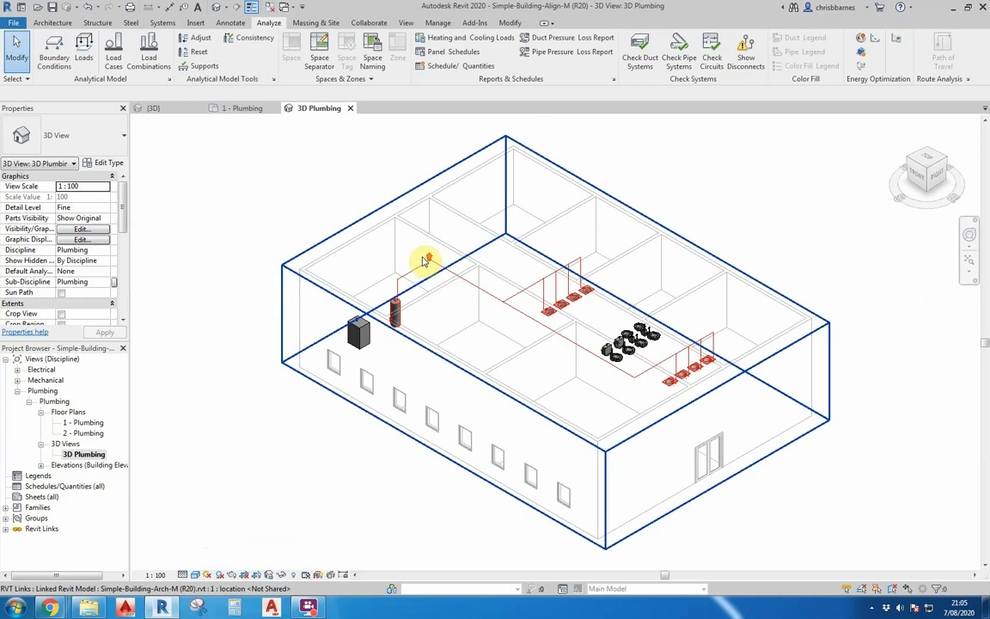
- Run Show Disconnects again with Pipe checked at the tee near the vertical riser
scroll(424, 261, up, 10)
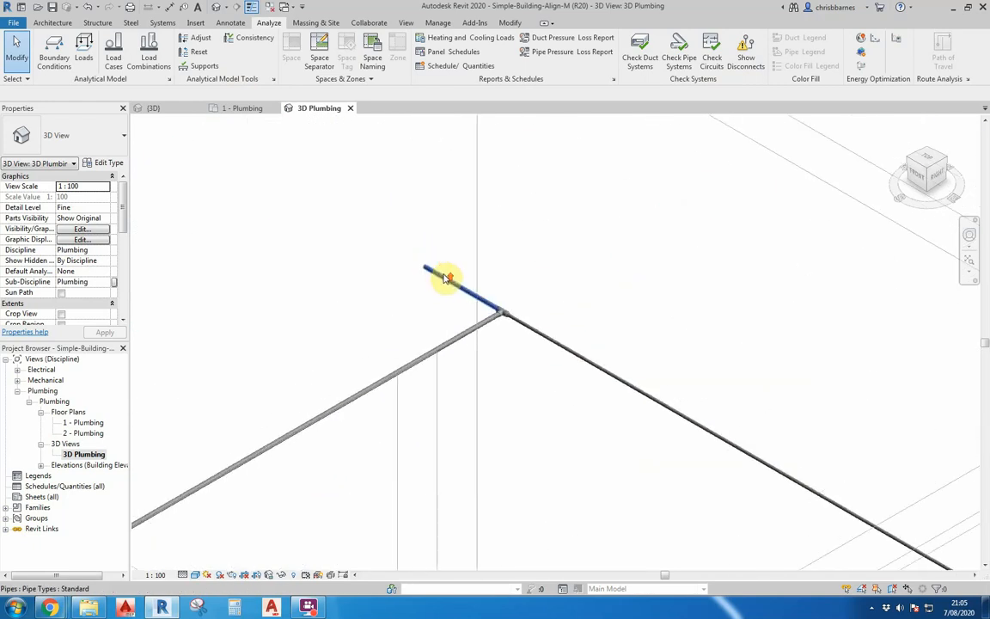
scroll(446, 278, up, 8)
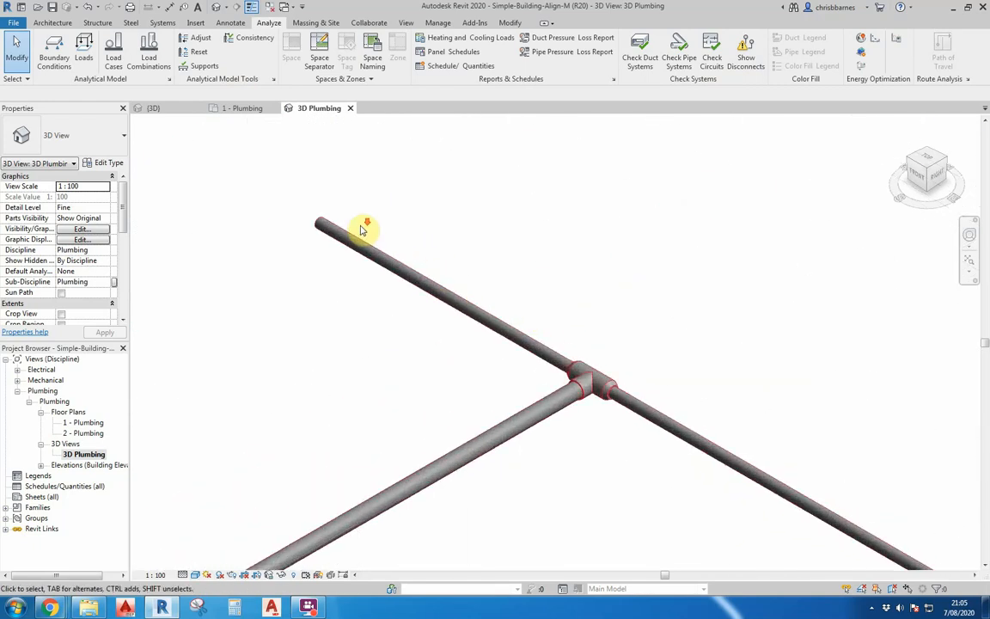
scroll(365, 228, down, 3)
scroll(627, 308, up, 3)
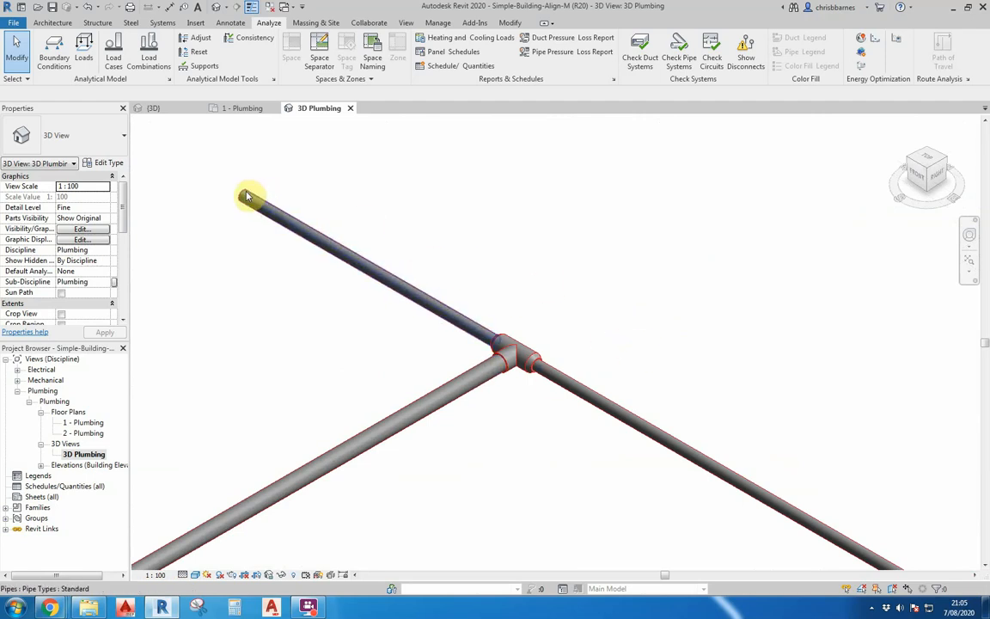
click(746, 51)
click(793, 339)
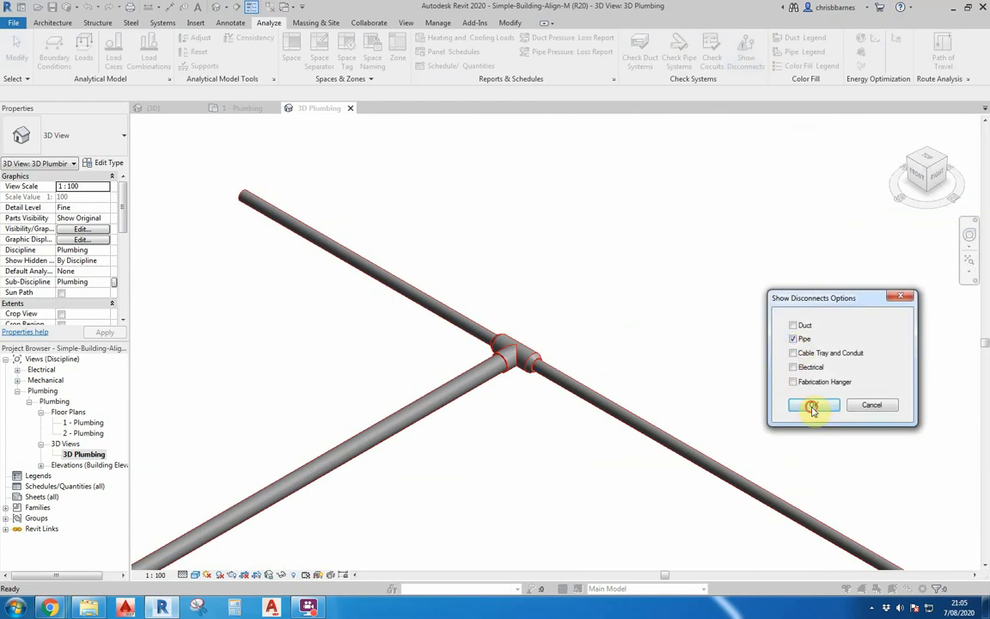
click(813, 405)
- Confirm Show Disconnects with no system types checked to clear the disconnect markers
scroll(272, 297, down, 2)
scroll(268, 293, down, 2)
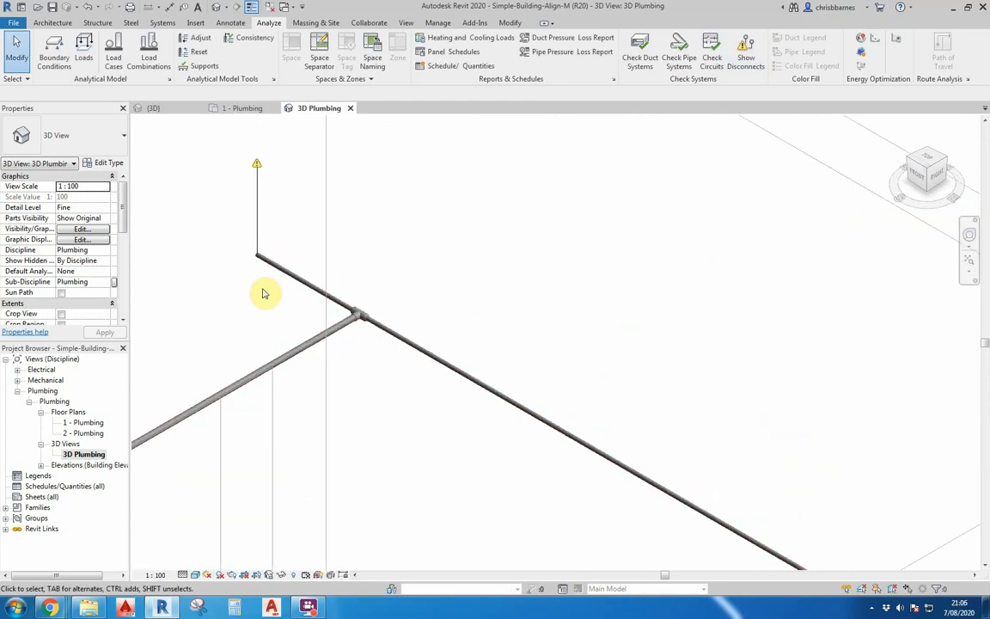
scroll(256, 254, up, 3)
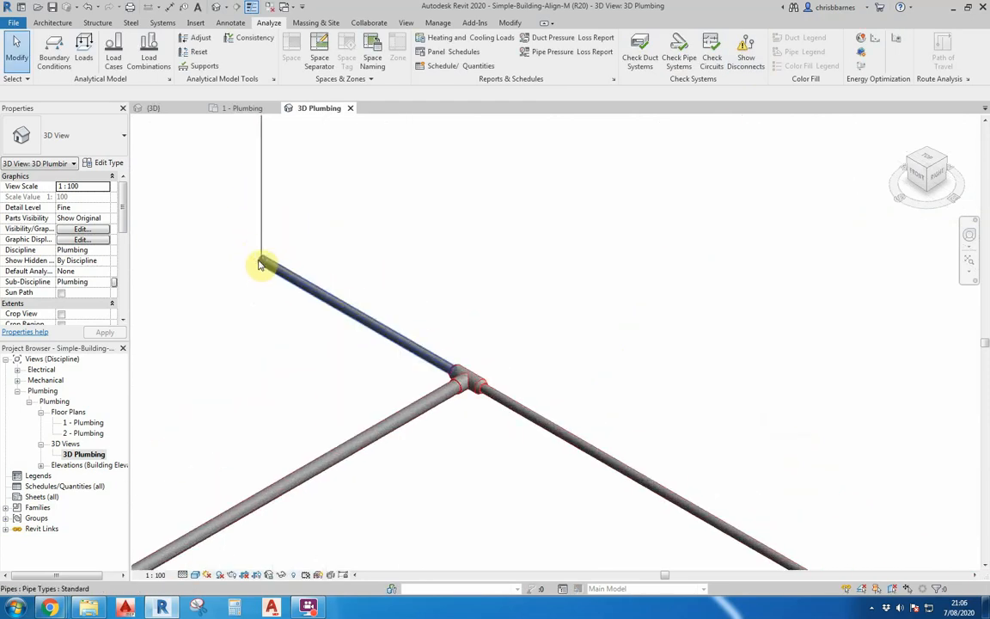
scroll(294, 322, down, 2)
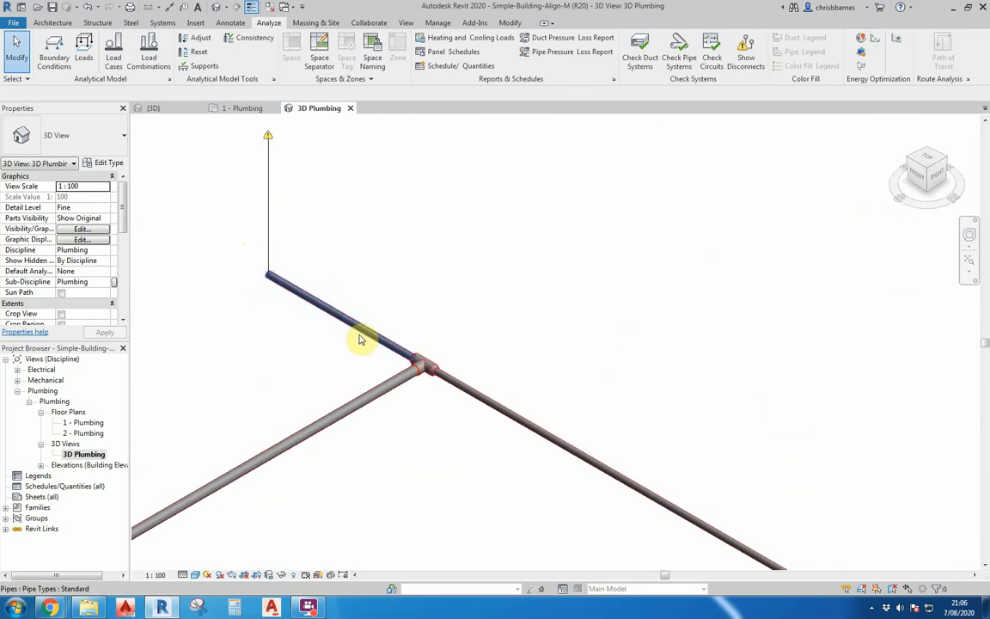
click(747, 60)
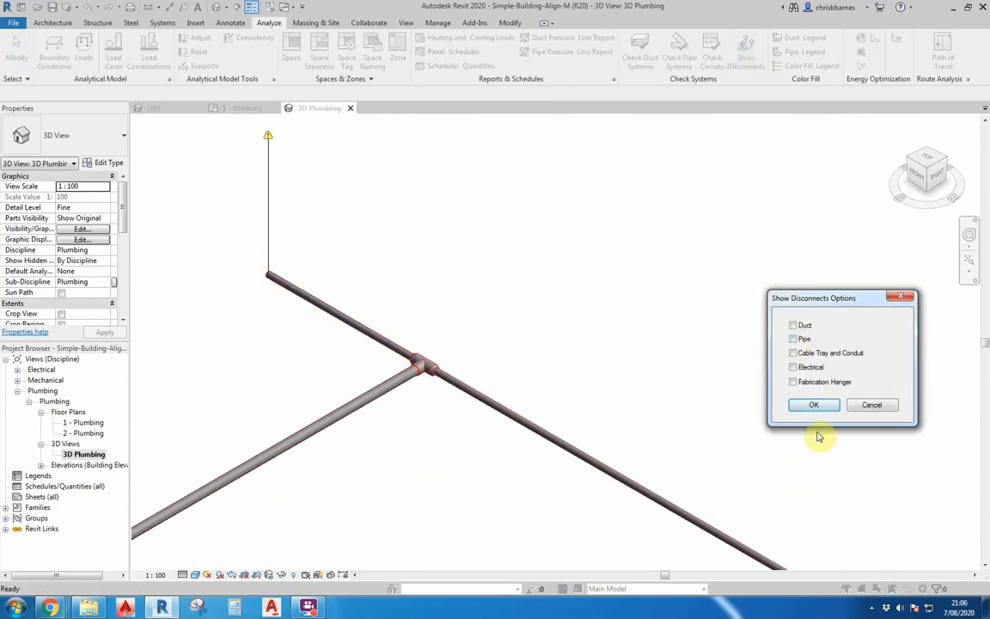
click(814, 404)
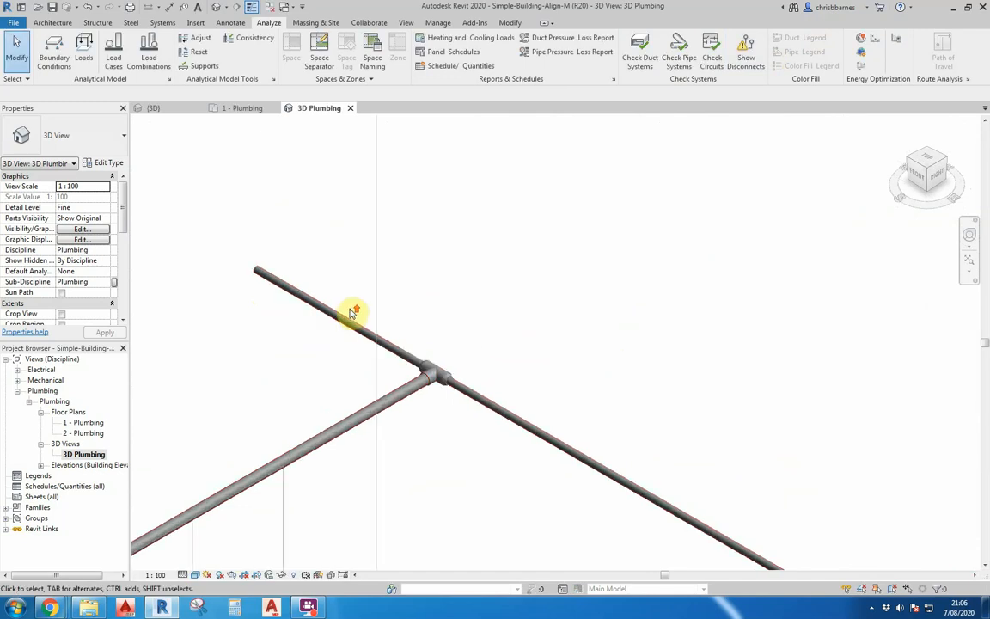
- Delete the tee fitting and the dead-end pipe segment at the junction
scroll(354, 311, up, 2)
drag(215, 232, 529, 458)
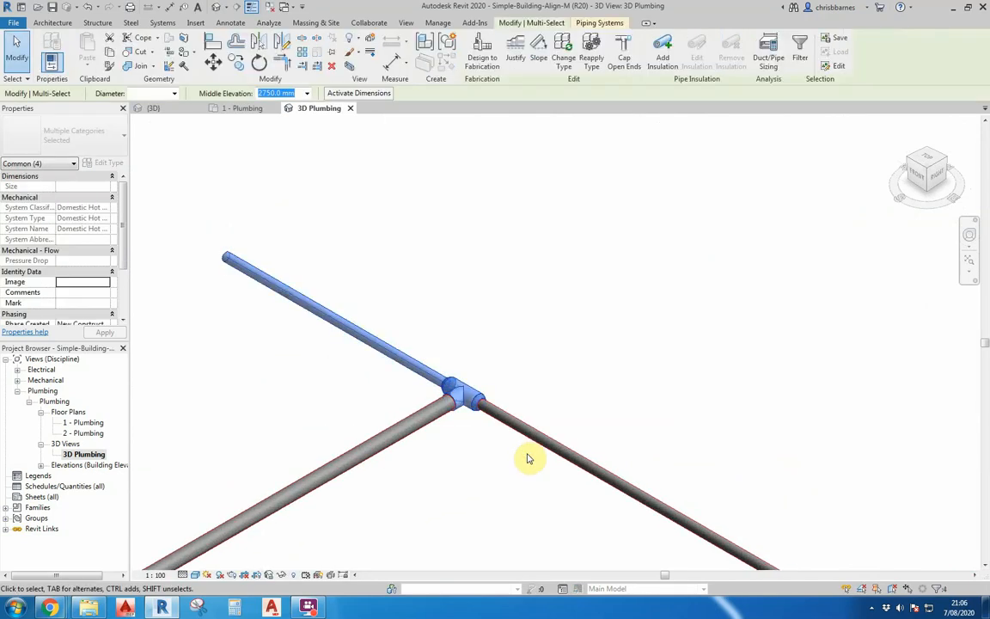
key(Delete)
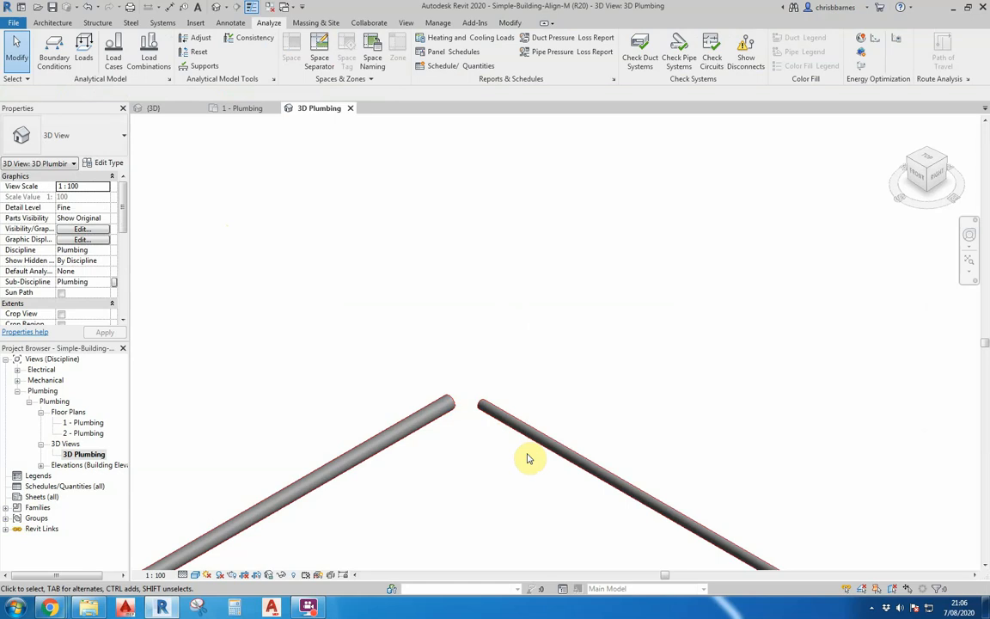
- Join the two remaining pipes with an elbow using Trim/Extend to Corner
scroll(481, 270, down, 3)
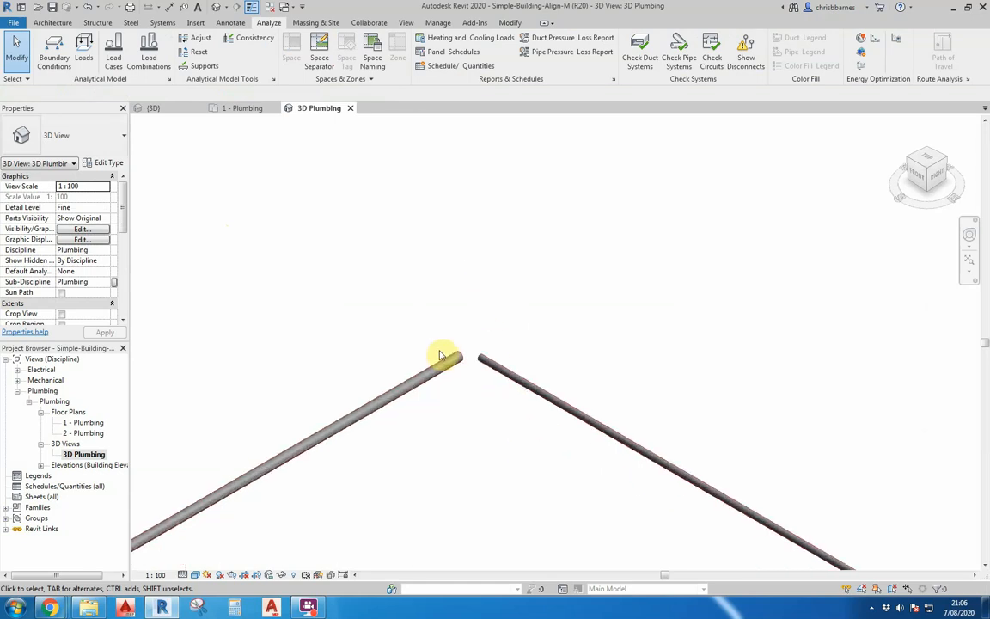
scroll(437, 373, up, 4)
click(437, 373)
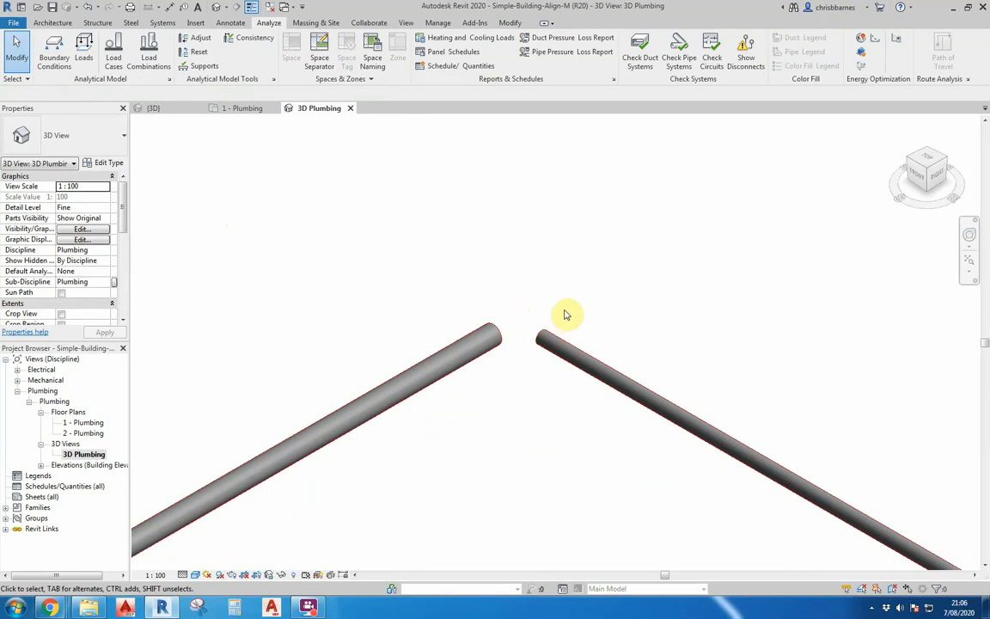
click(515, 23)
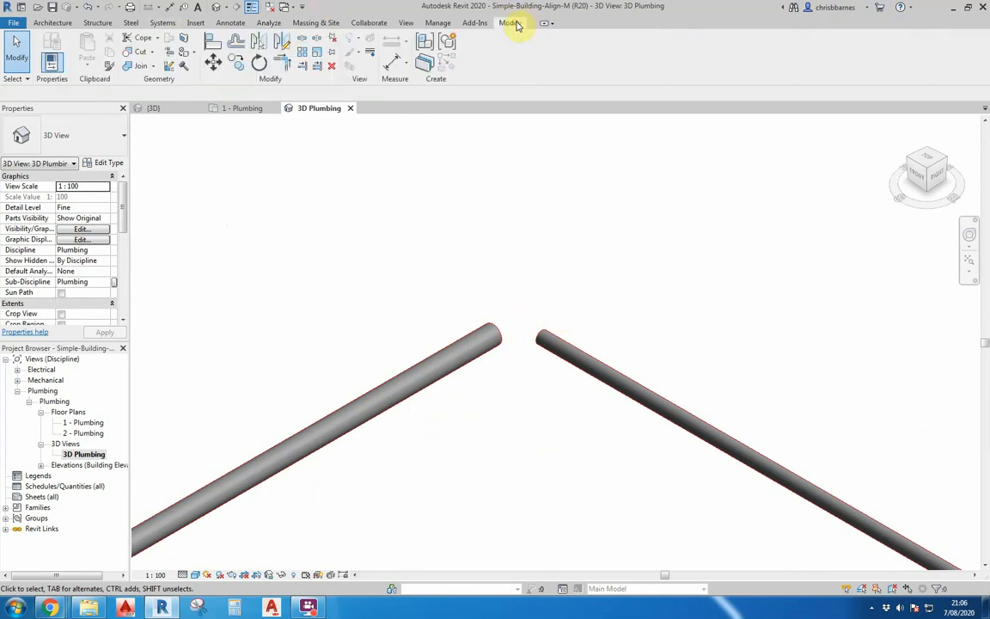
click(284, 66)
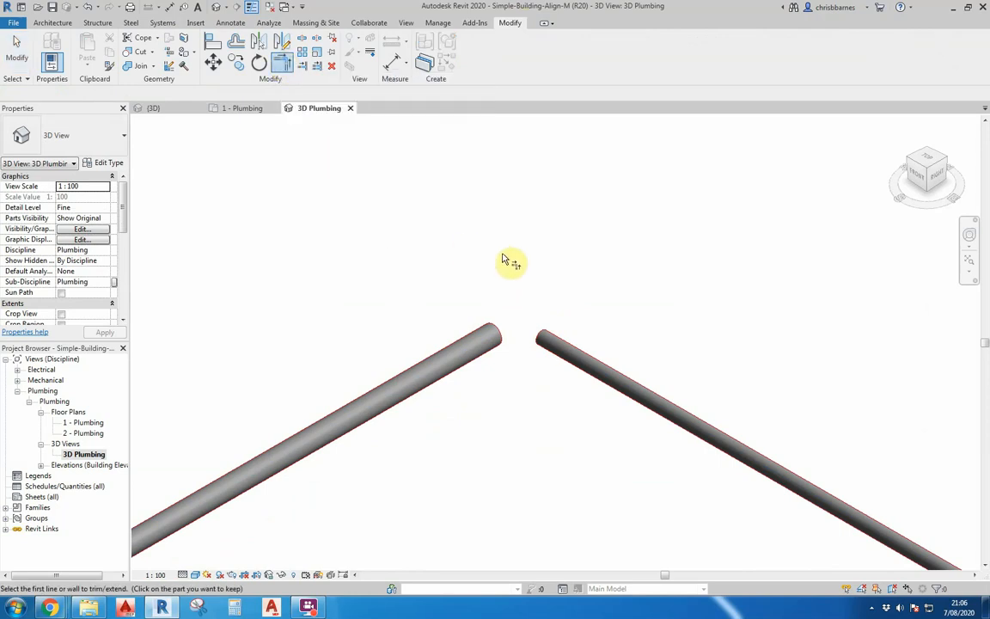
scroll(516, 262, up, 2)
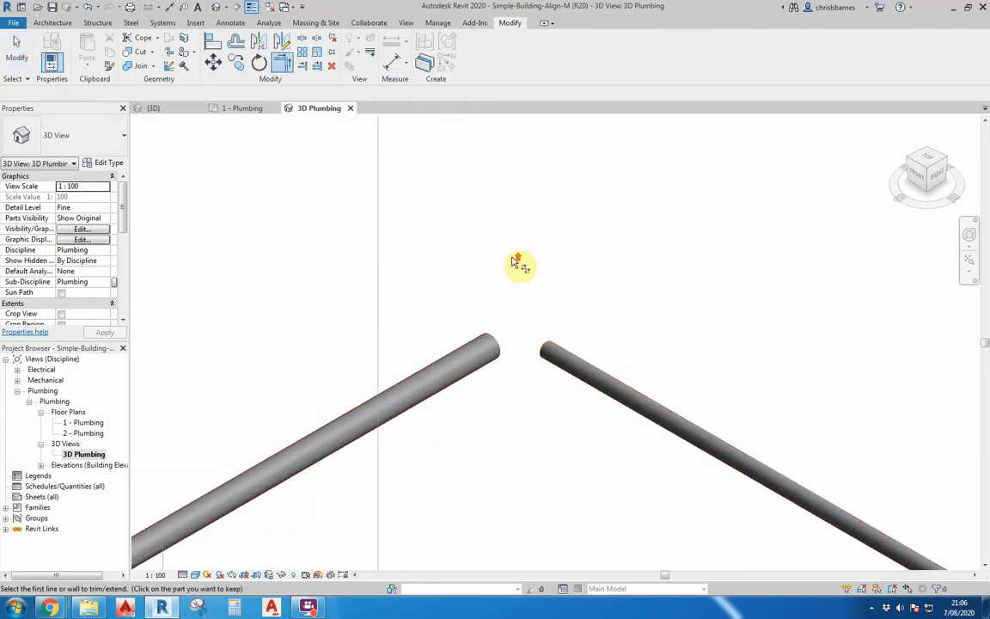
click(413, 386)
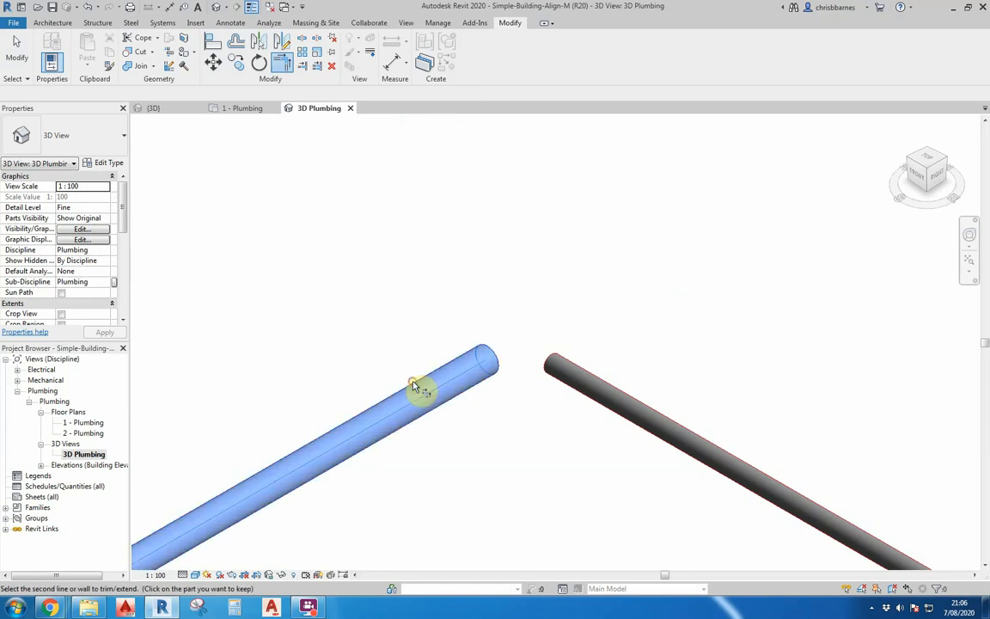
click(594, 405)
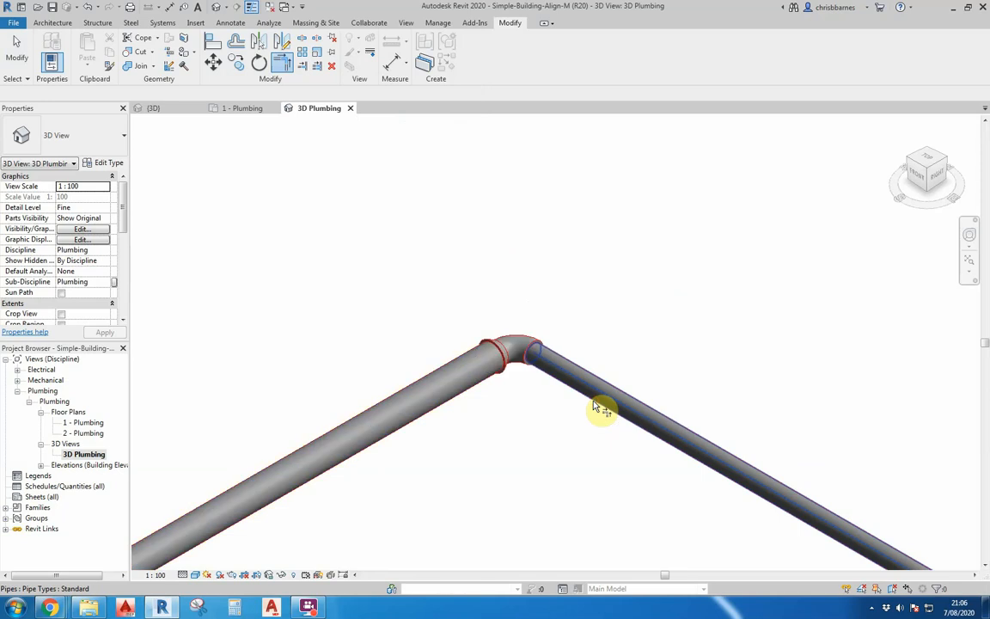
key(Escape)
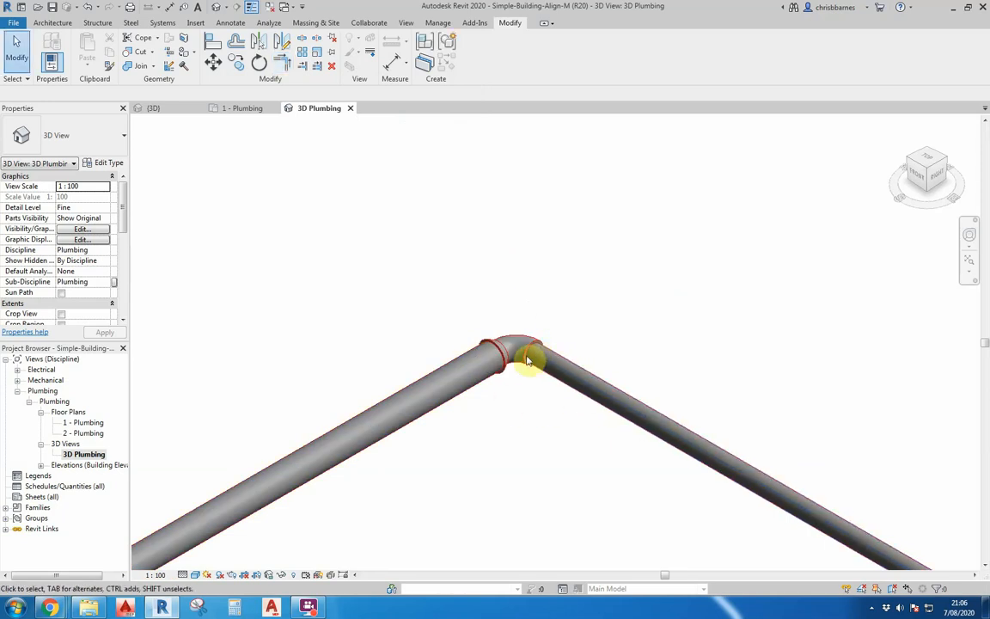
scroll(529, 360, up, 4)
scroll(528, 360, up, 2)
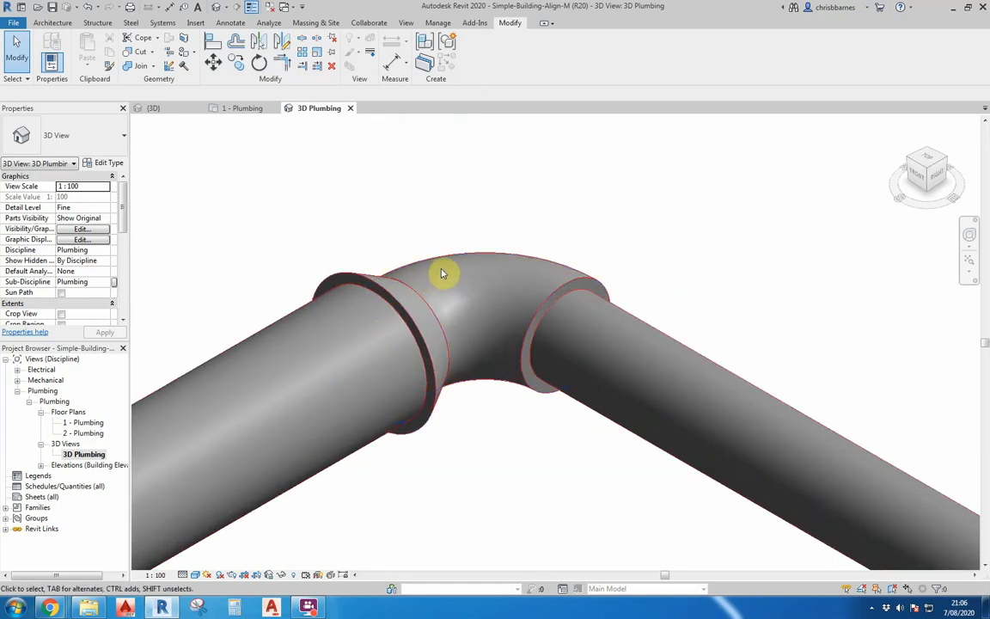
- Inspect the new elbow connection by selecting each of the pipes joined to it
shift+middle_drag(561, 249, 562, 259)
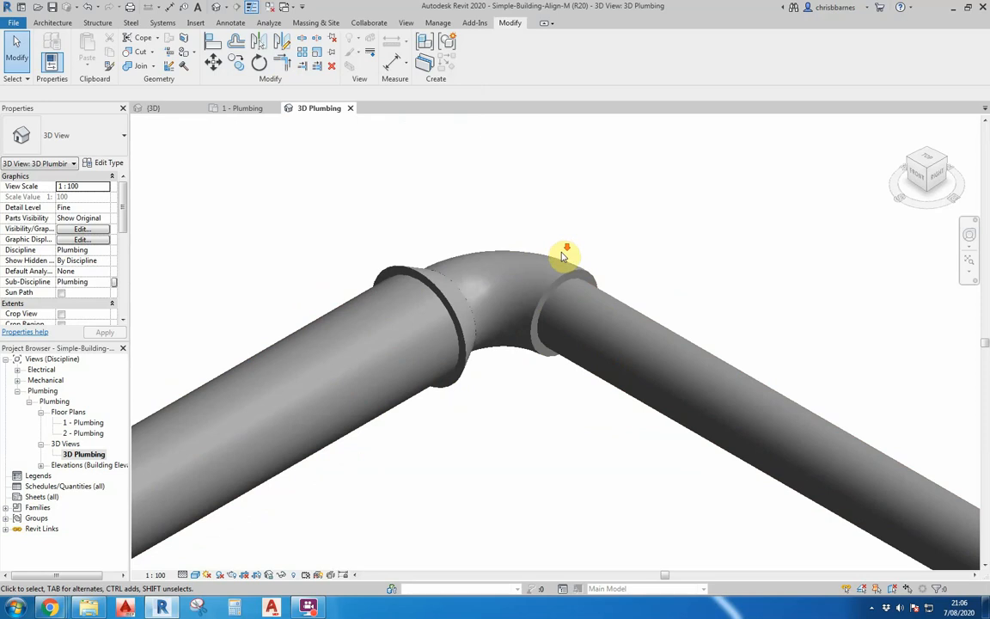
click(349, 307)
key(Escape)
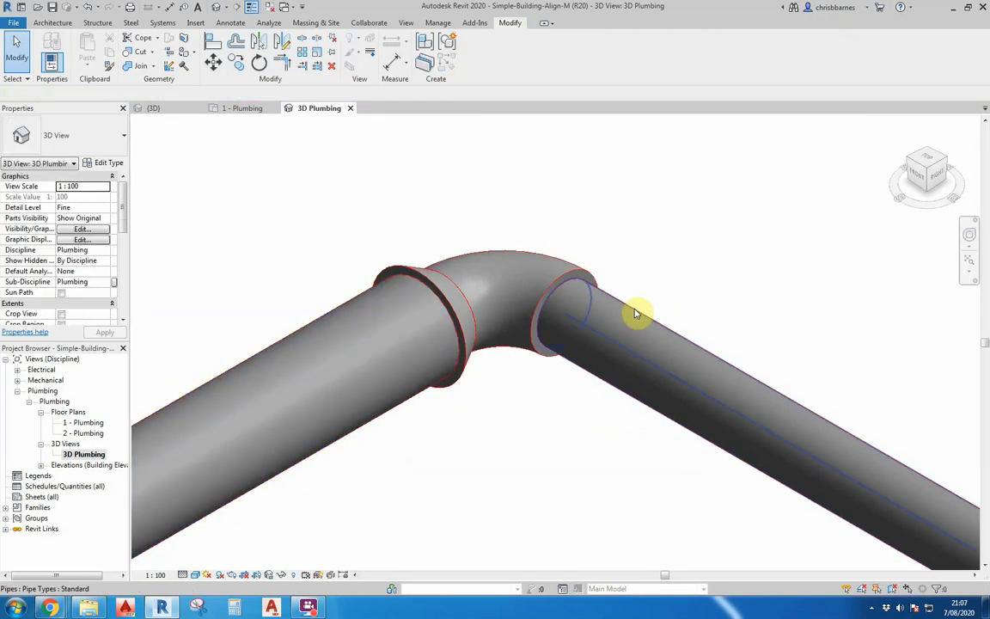
click(635, 314)
key(Escape)
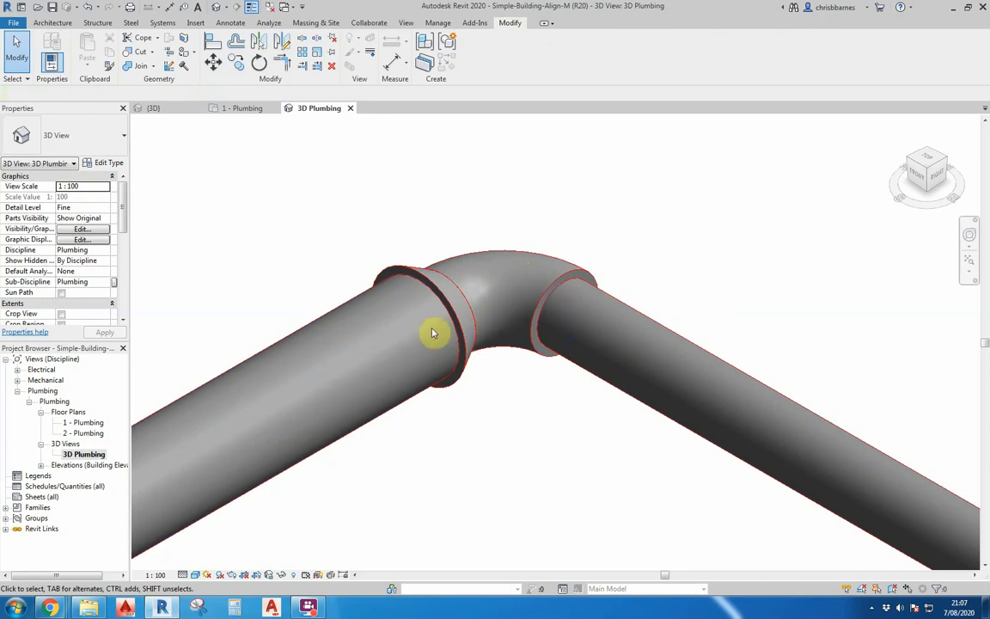
scroll(485, 288, down, 3)
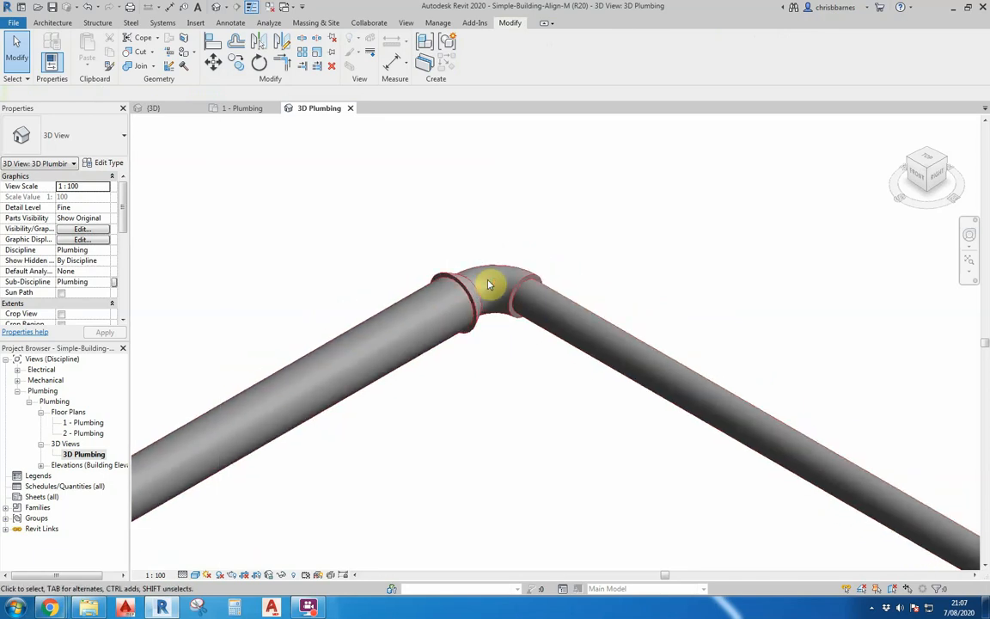
- Undo the elbow and rejoin the two pipe ends with Trim/Extend to Corner
click(90, 7)
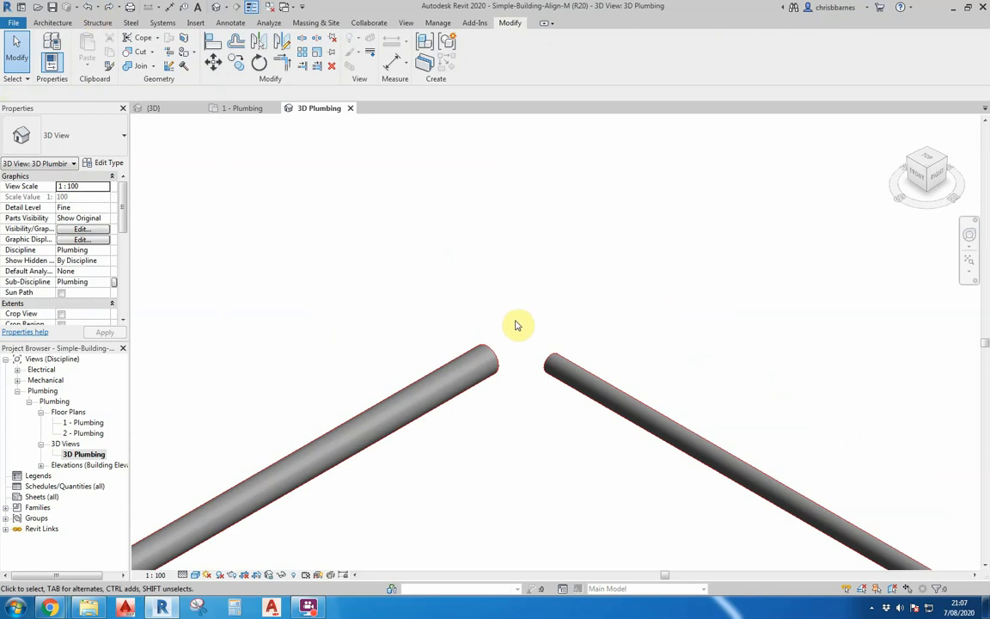
click(281, 64)
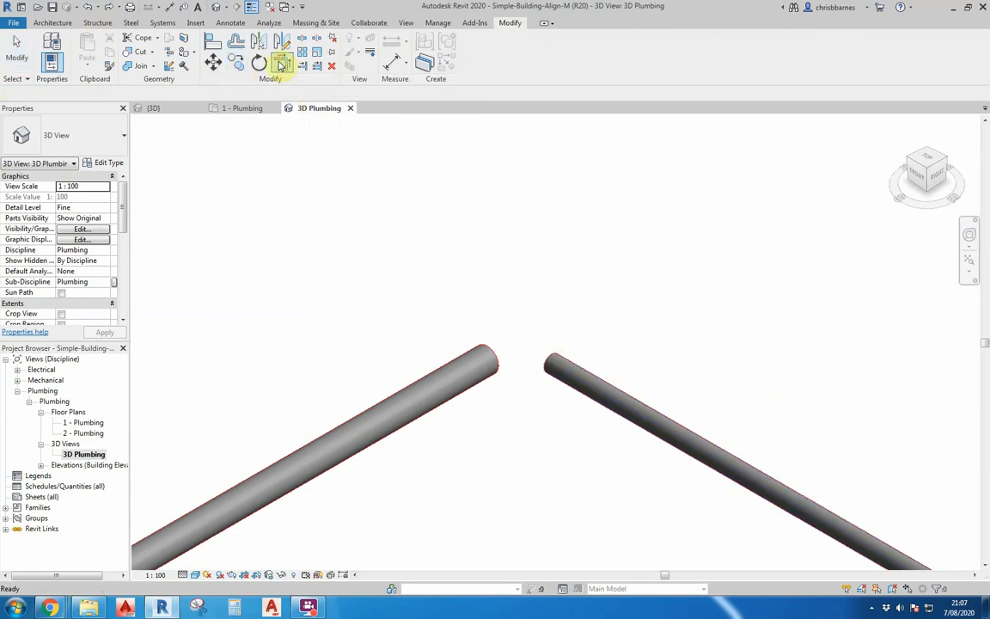
click(566, 362)
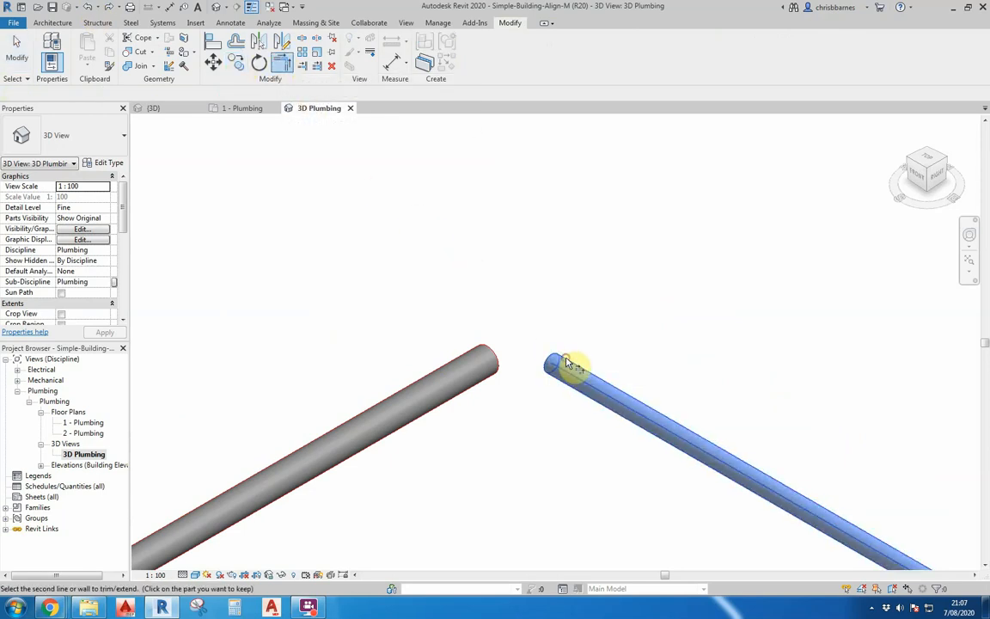
click(479, 350)
key(Escape)
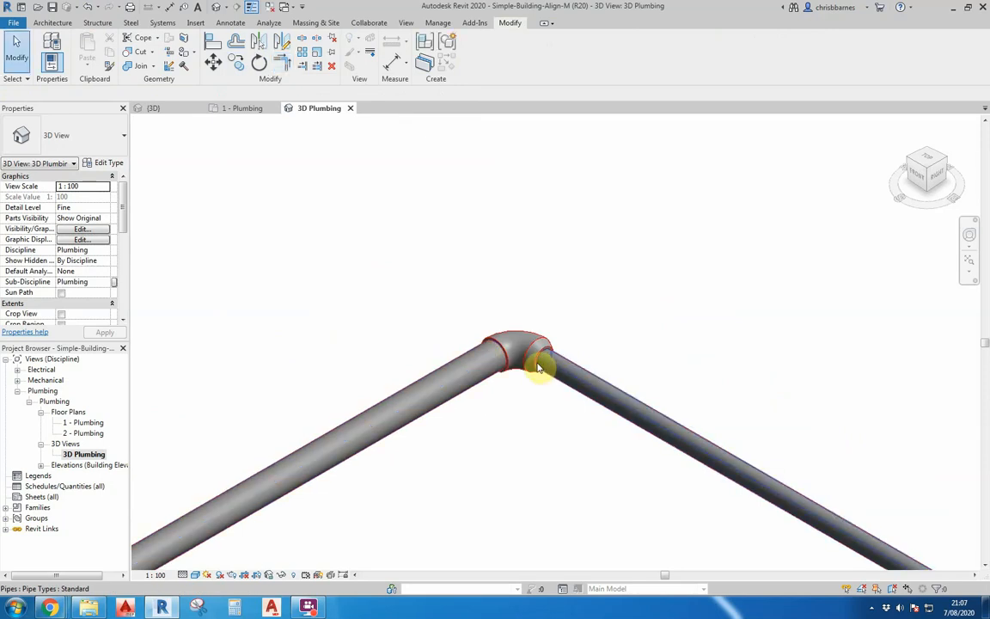
scroll(522, 363, up, 5)
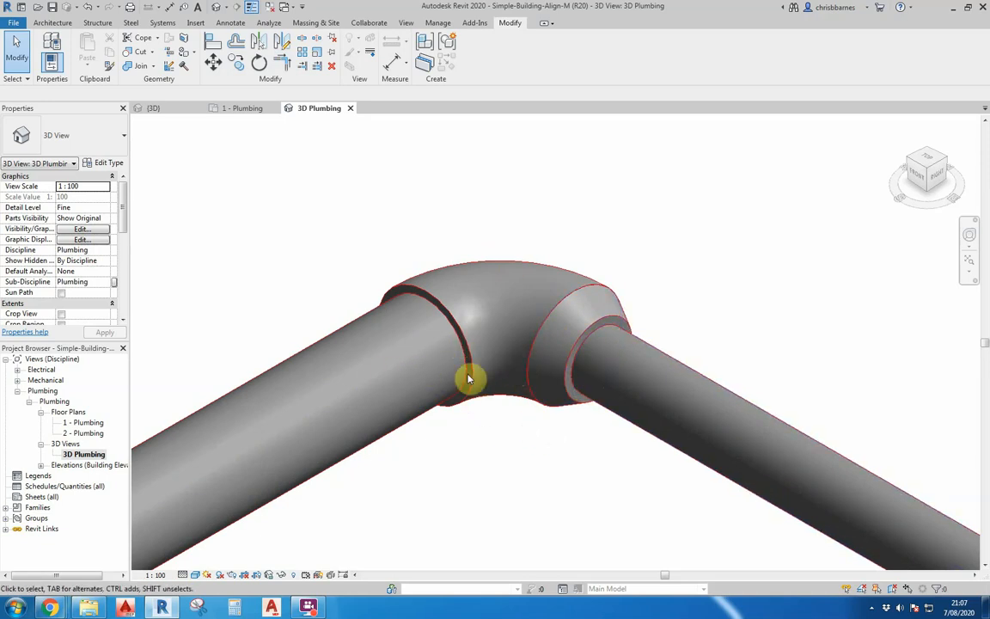
scroll(516, 389, down, 2)
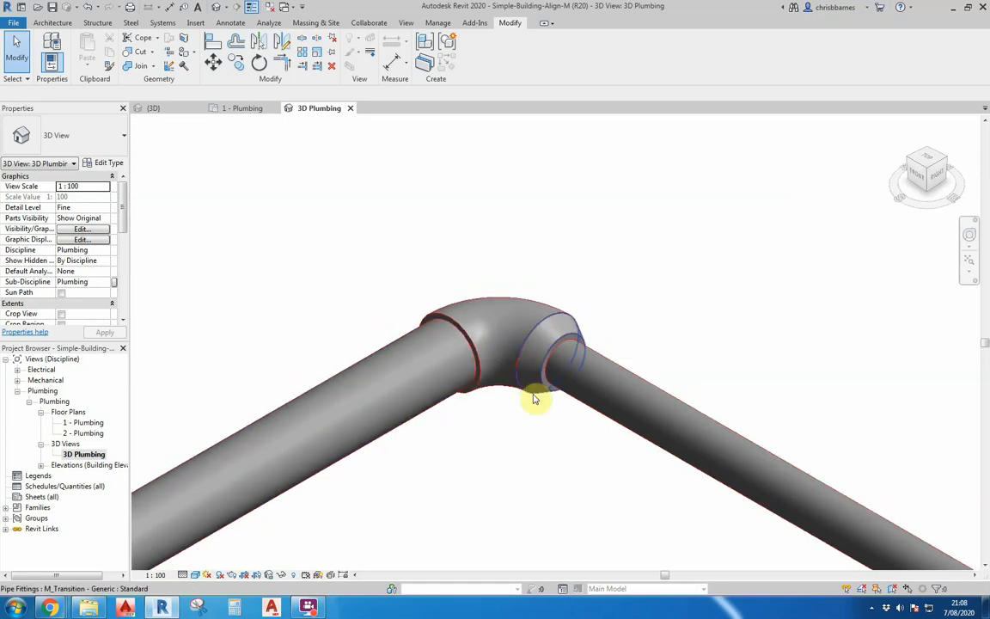
scroll(535, 397, up, 1)
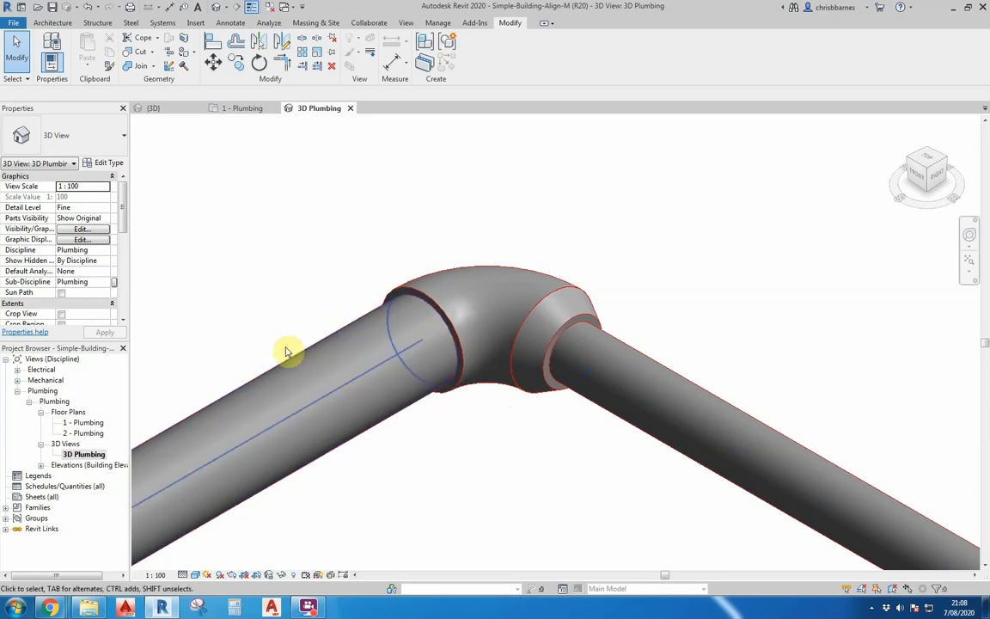
- Open the 1 - Ceiling Mech reflected ceiling plan and zoom into the upper-left room's diffusers
click(17, 380)
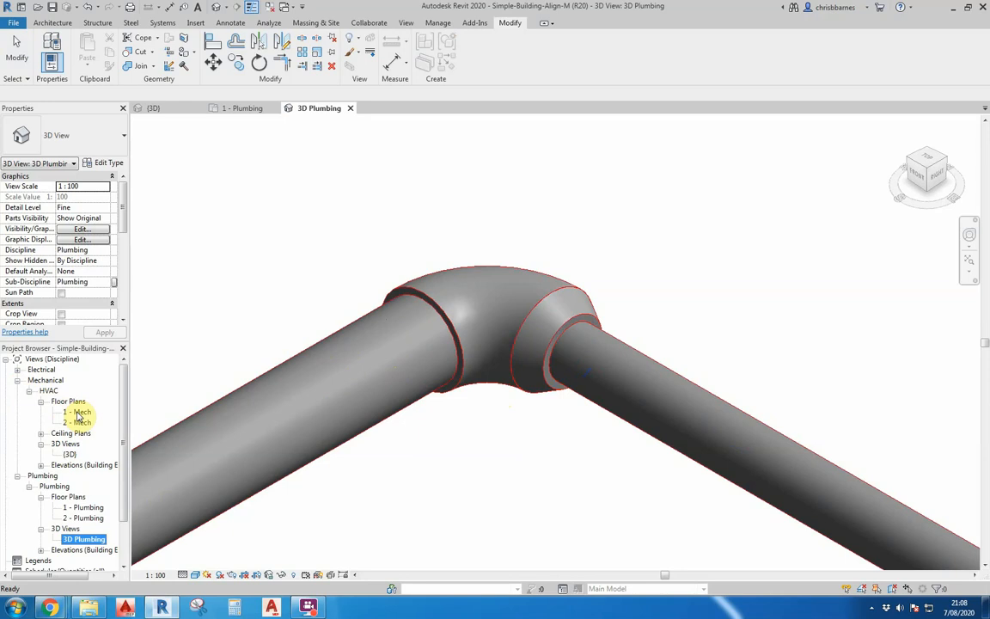
click(41, 433)
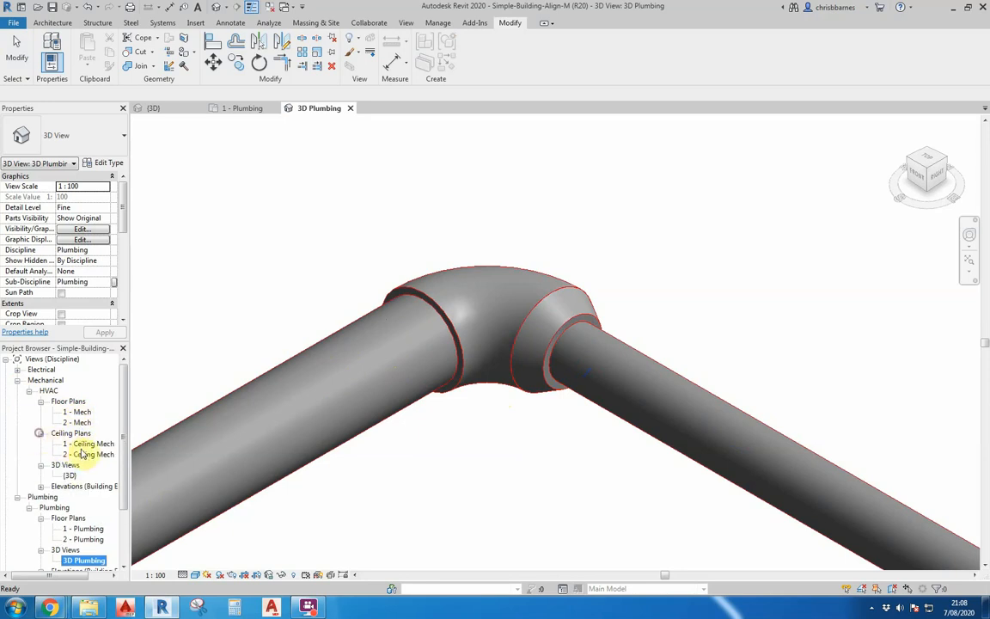
double_click(86, 443)
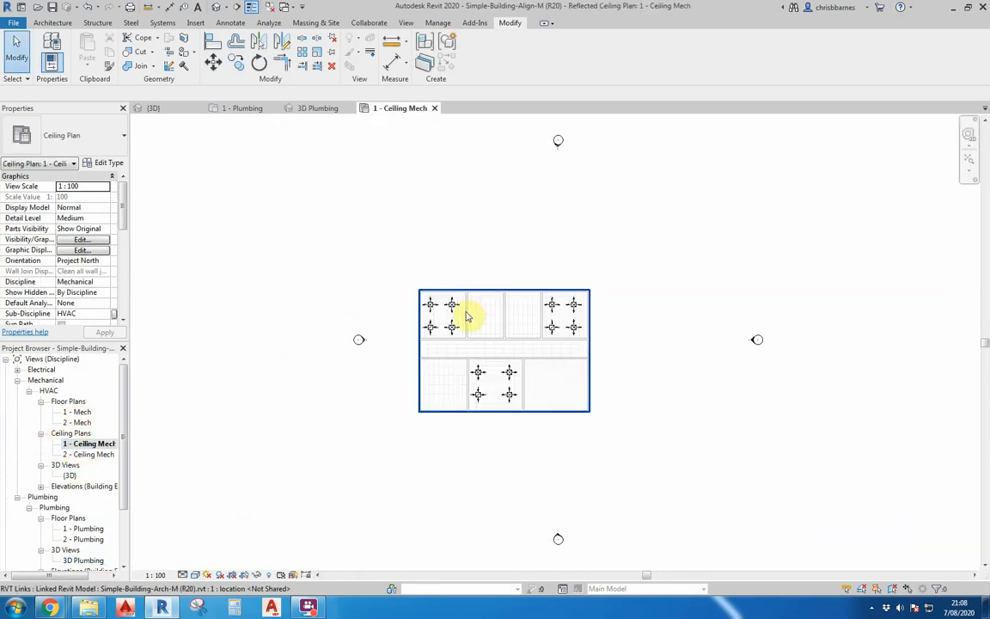
scroll(464, 317, up, 4)
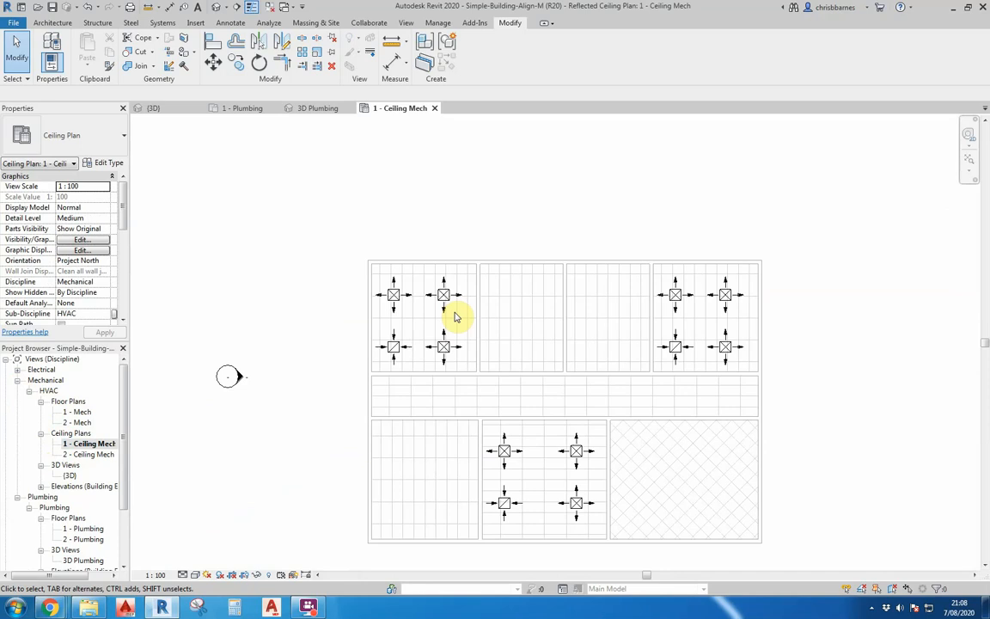
scroll(404, 295, up, 2)
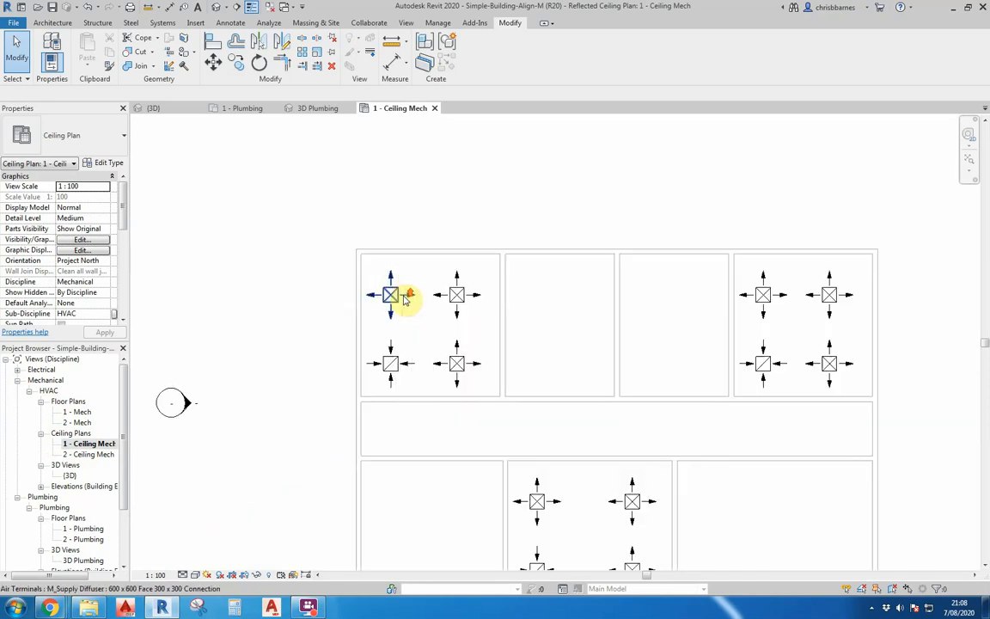
scroll(392, 342, up, 1)
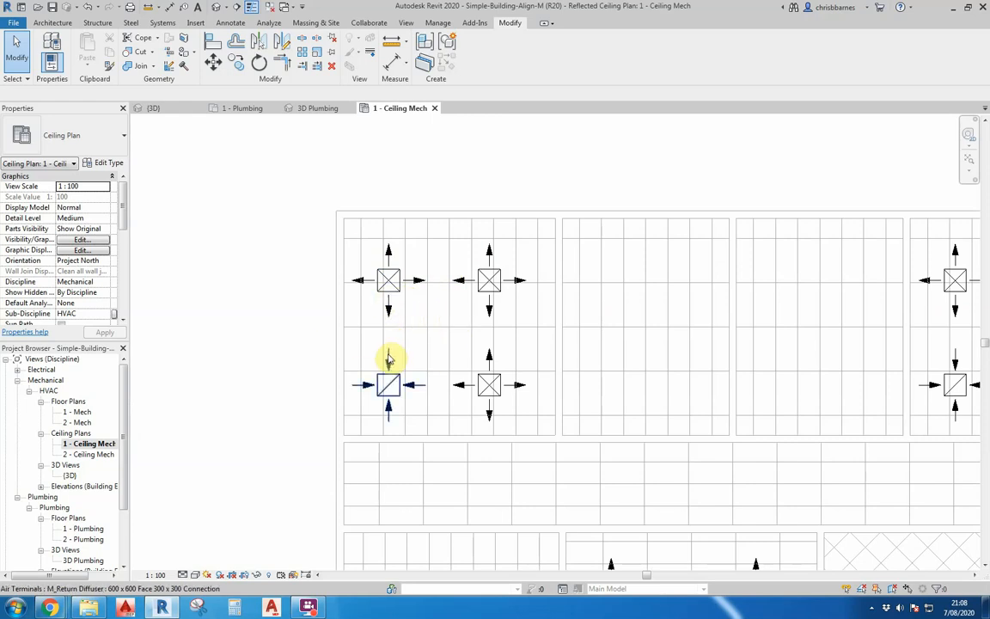
scroll(389, 358, up, 1)
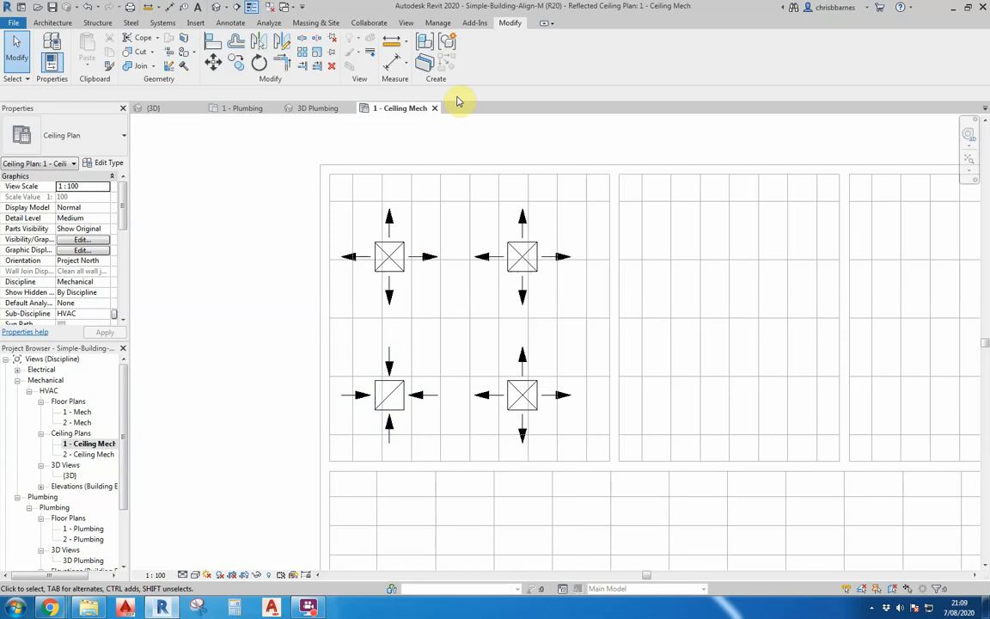
- Align the upper-left supply diffuser to the nearby vertical ceiling grid line
click(215, 42)
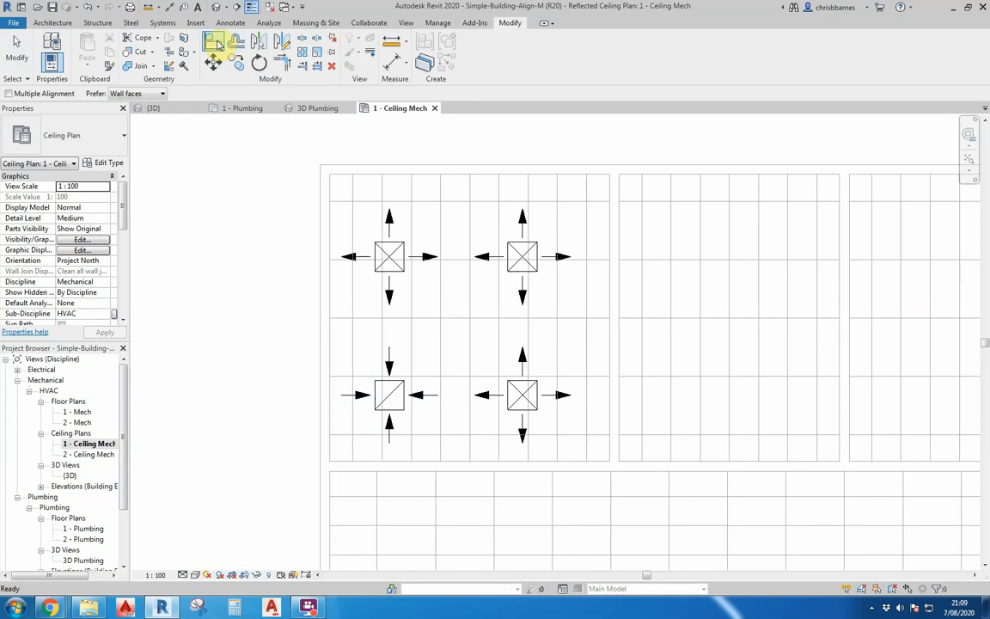
click(383, 197)
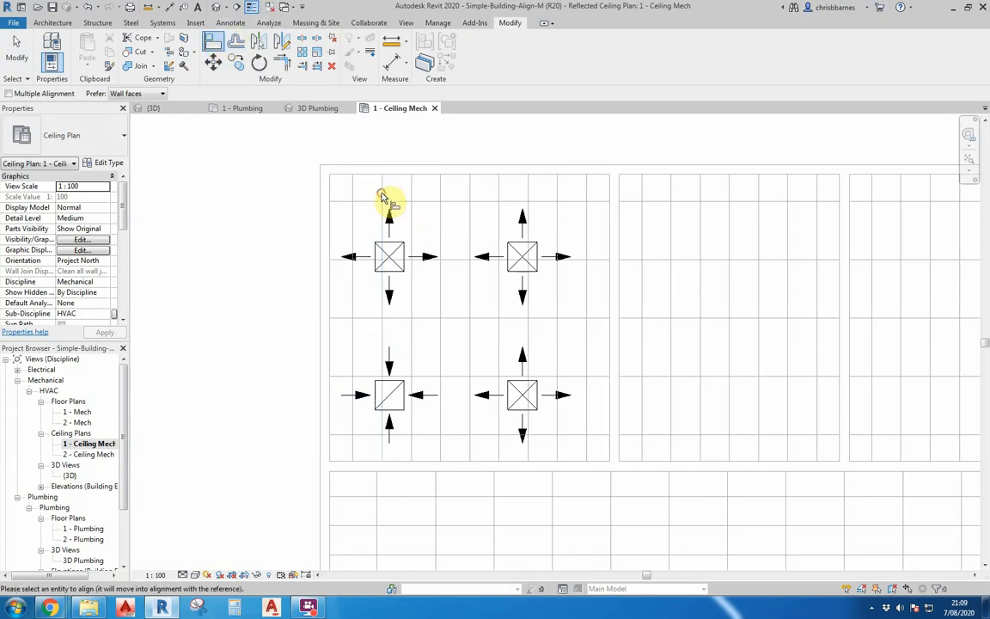
click(377, 255)
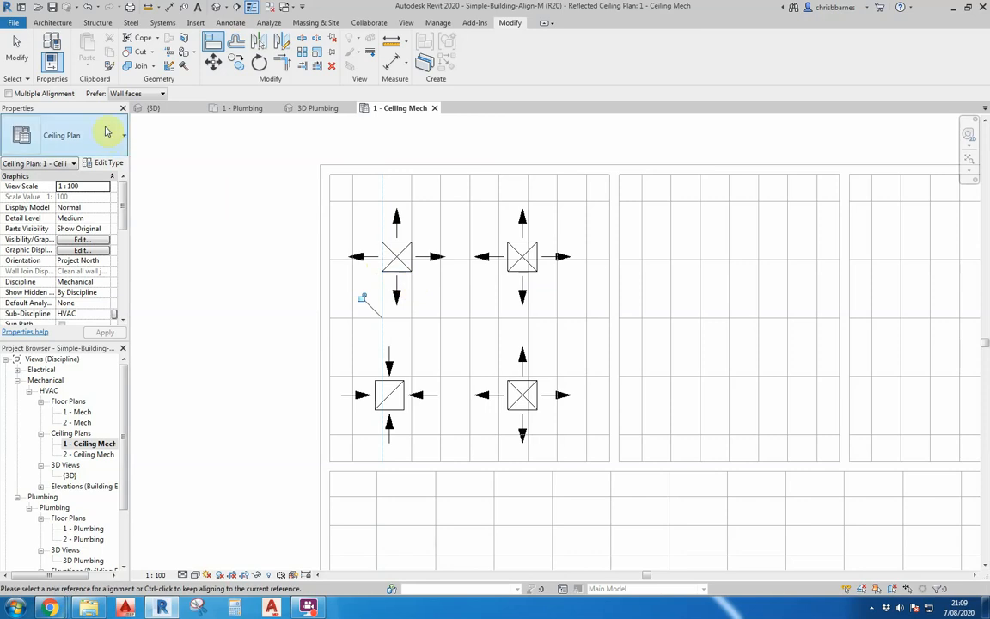
- Enable Multiple Alignment and align both upper diffusers to a horizontal ceiling grid line
click(8, 93)
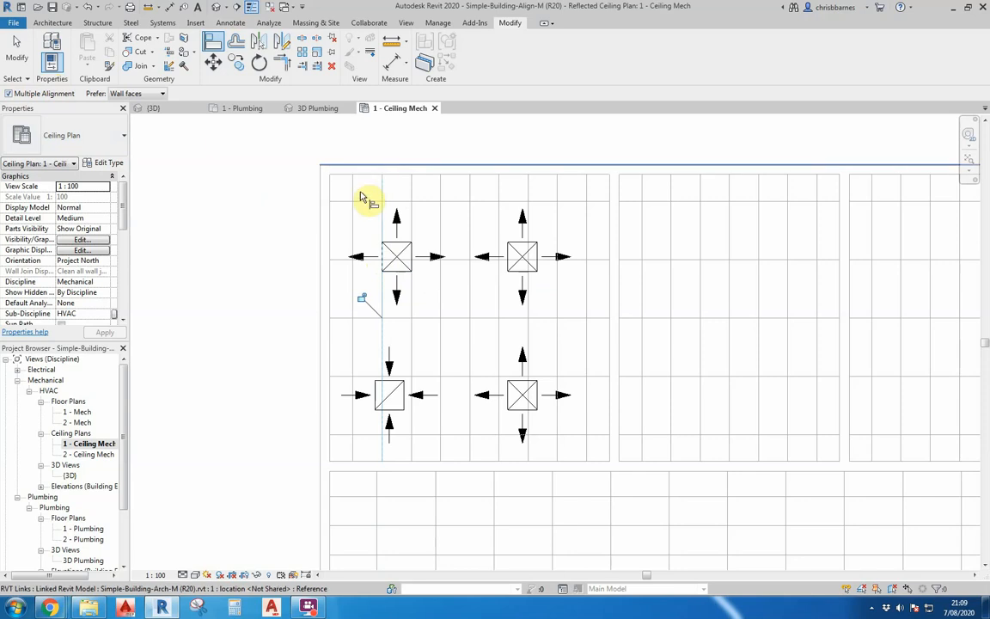
click(338, 263)
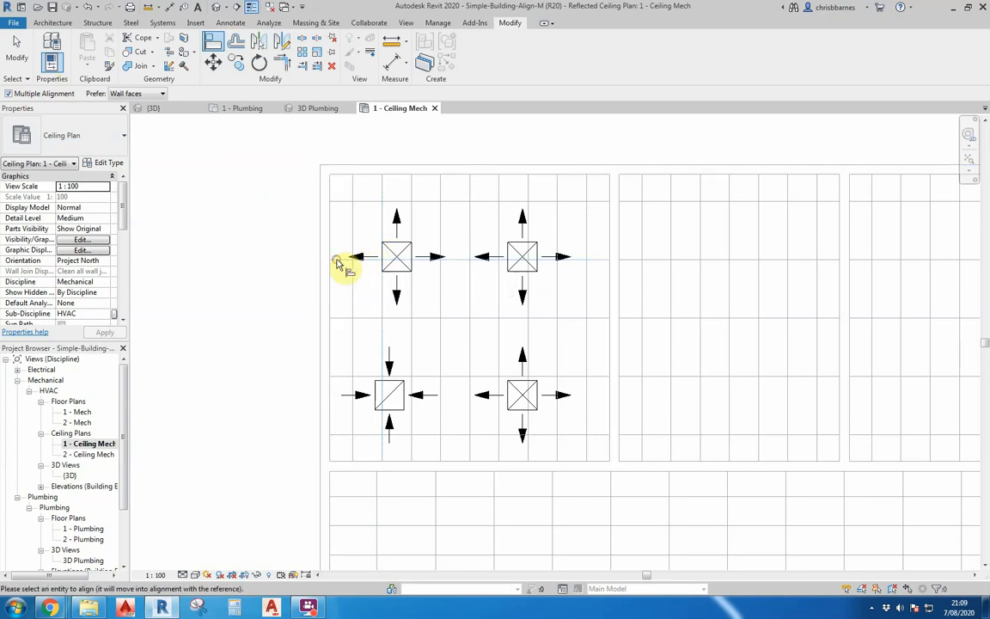
click(400, 277)
click(516, 275)
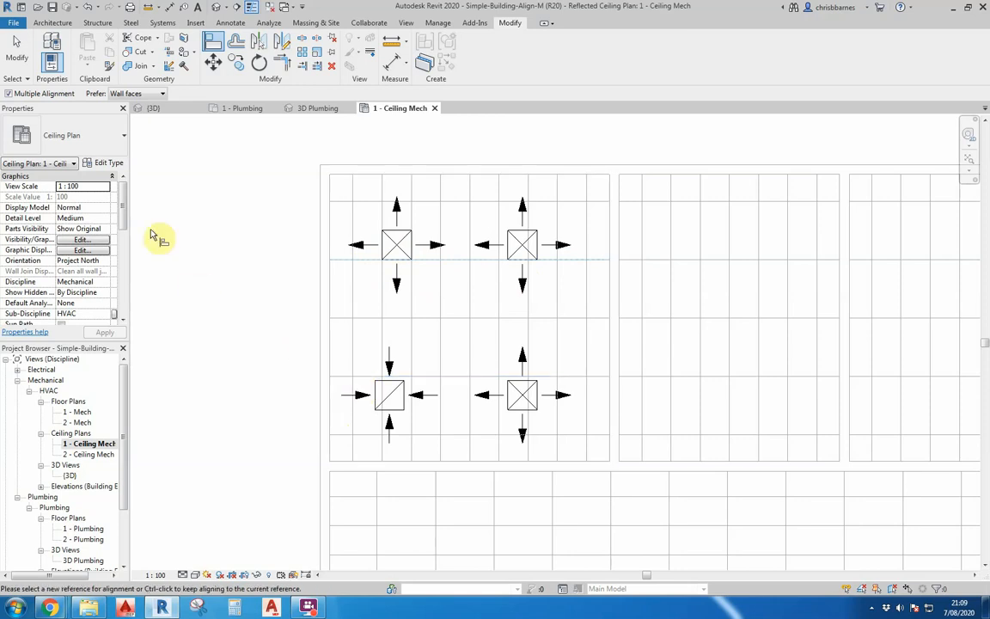
- Align both lower diffusers to the horizontal ceiling grid line running through them
click(361, 379)
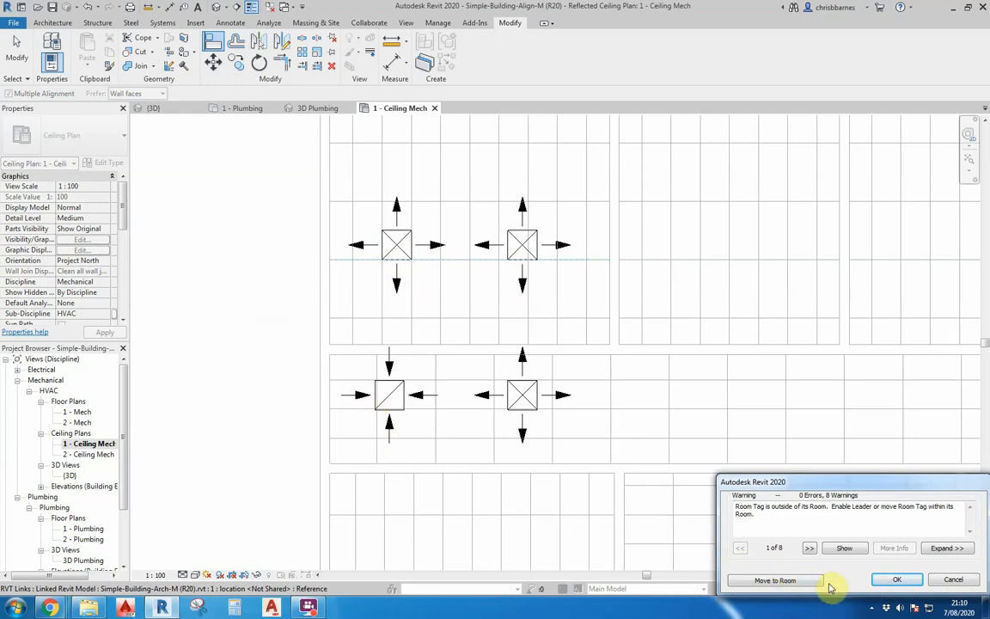
click(949, 580)
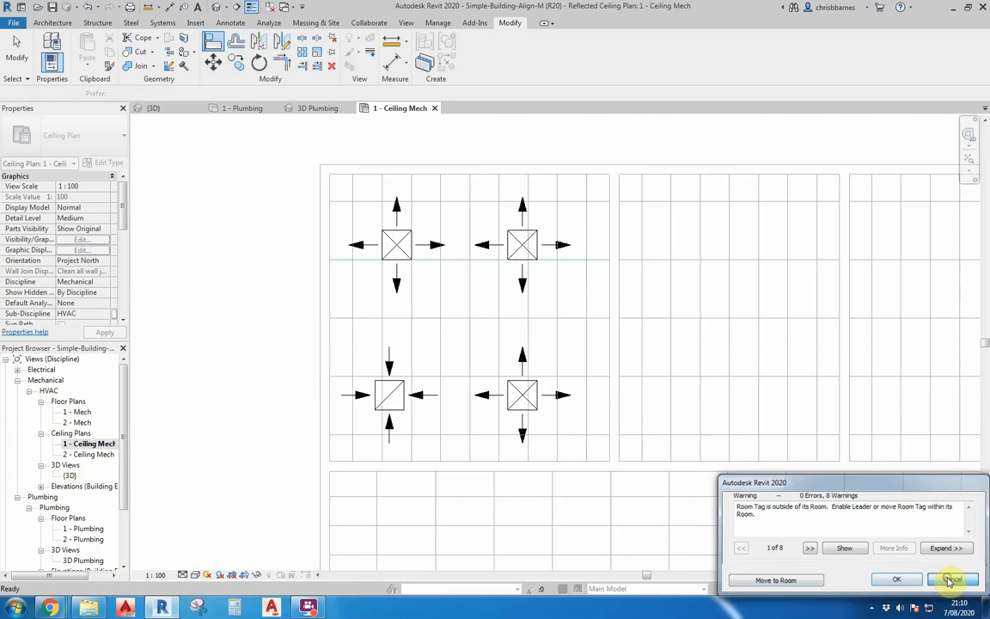
click(364, 379)
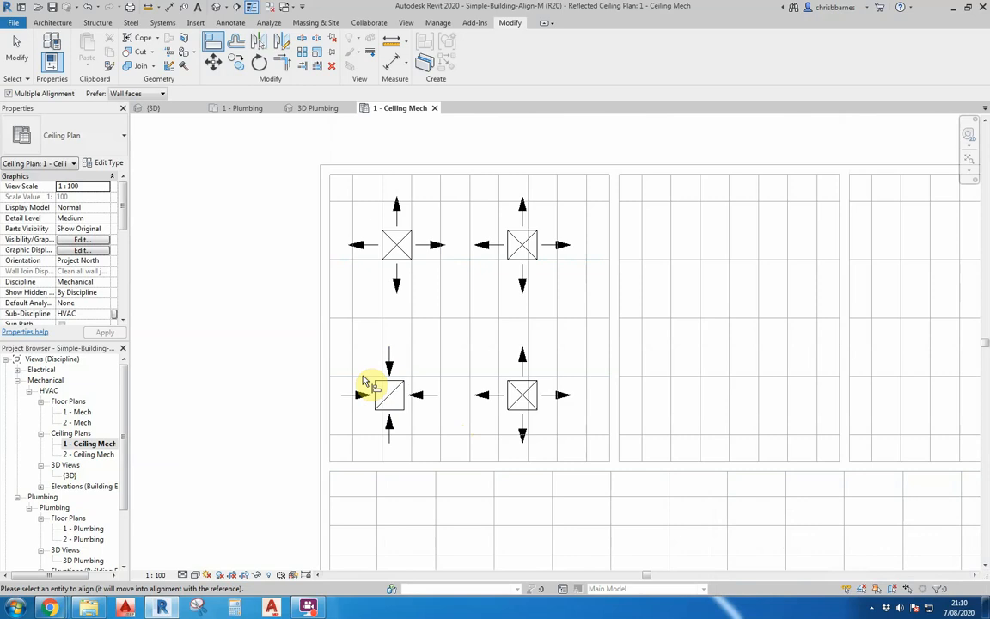
click(400, 383)
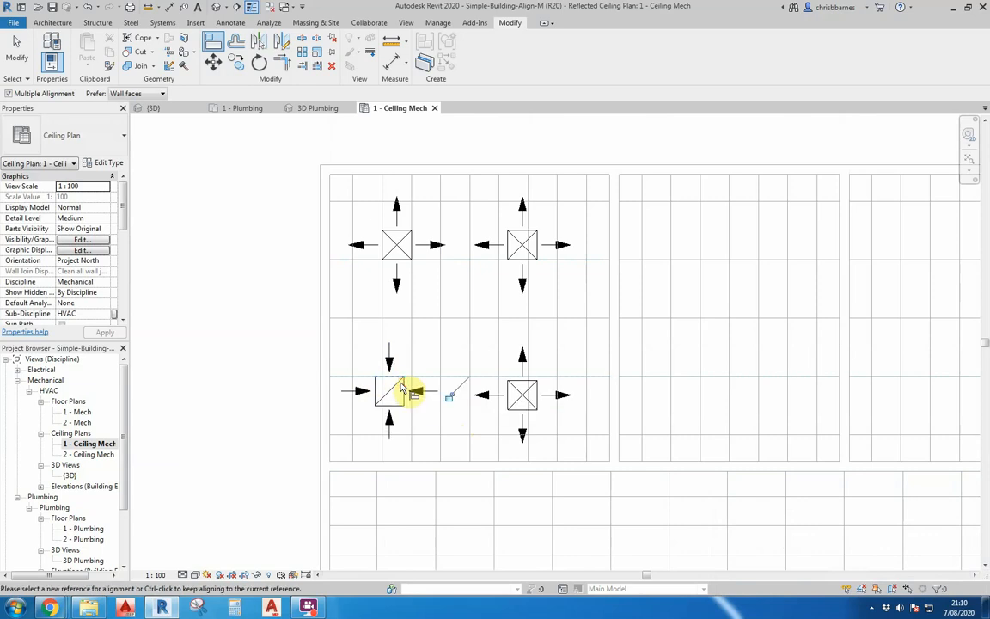
click(520, 387)
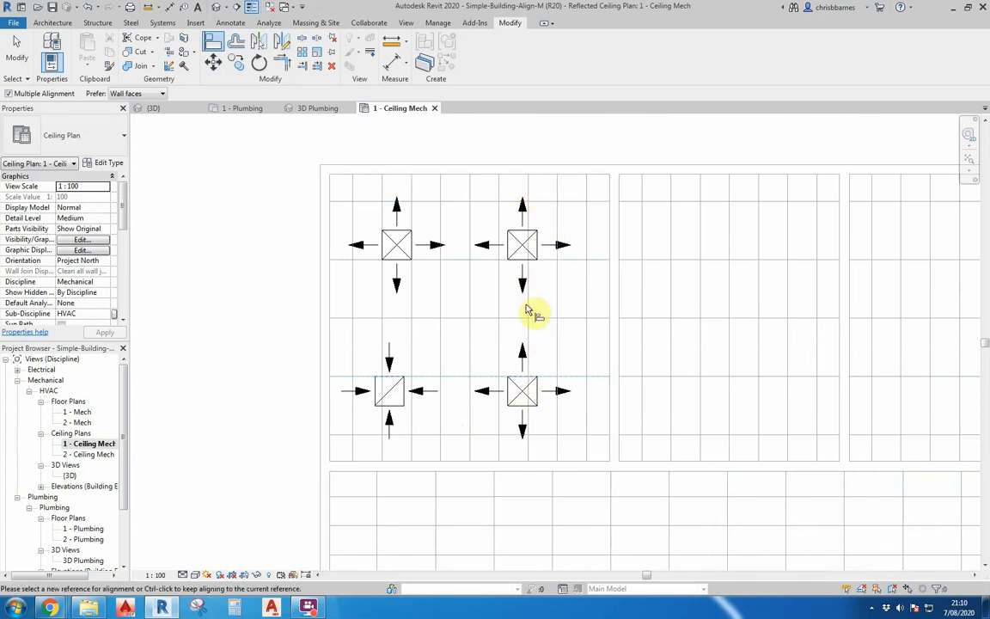
key(Escape)
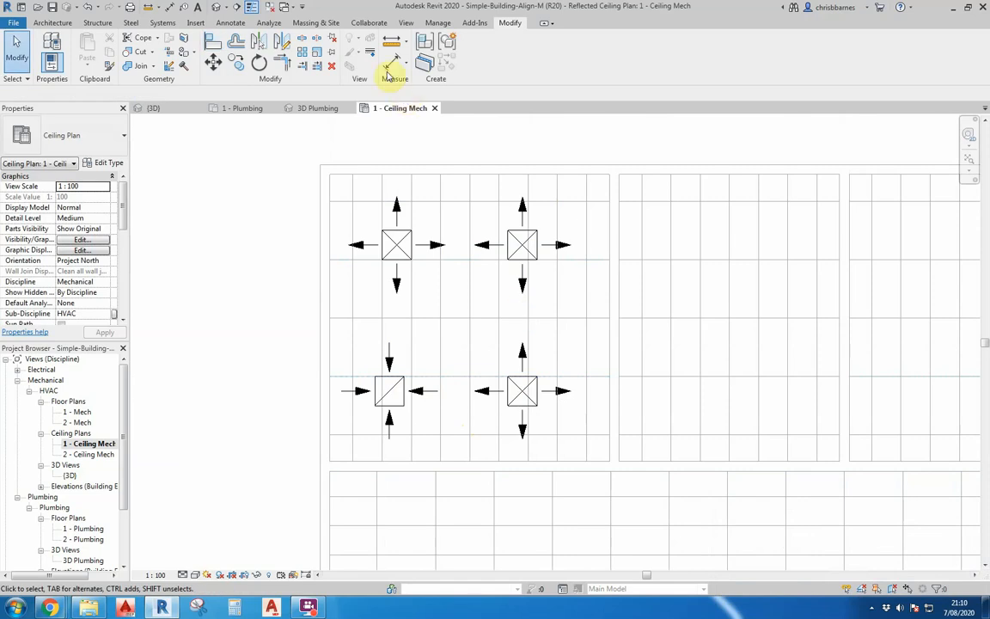
- Align the lower-left return diffuser to the vertical grid line through the upper-left diffuser
click(213, 41)
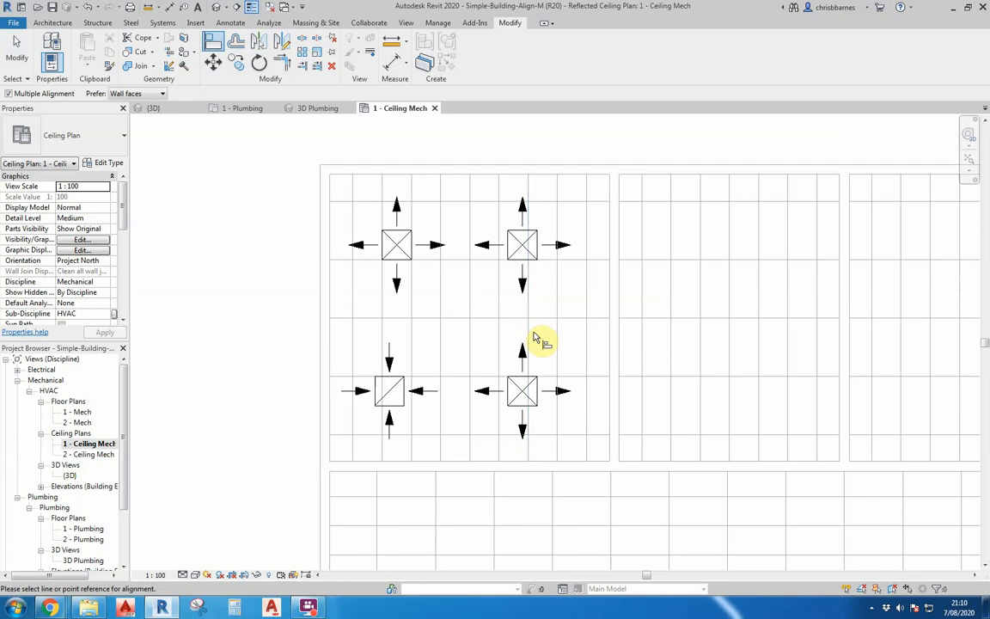
click(382, 336)
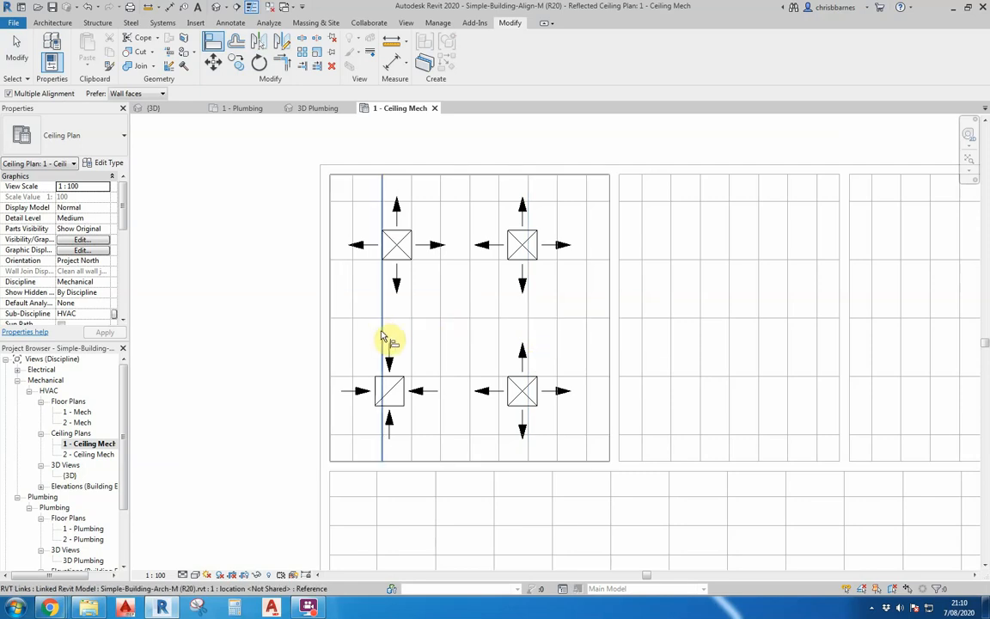
click(375, 394)
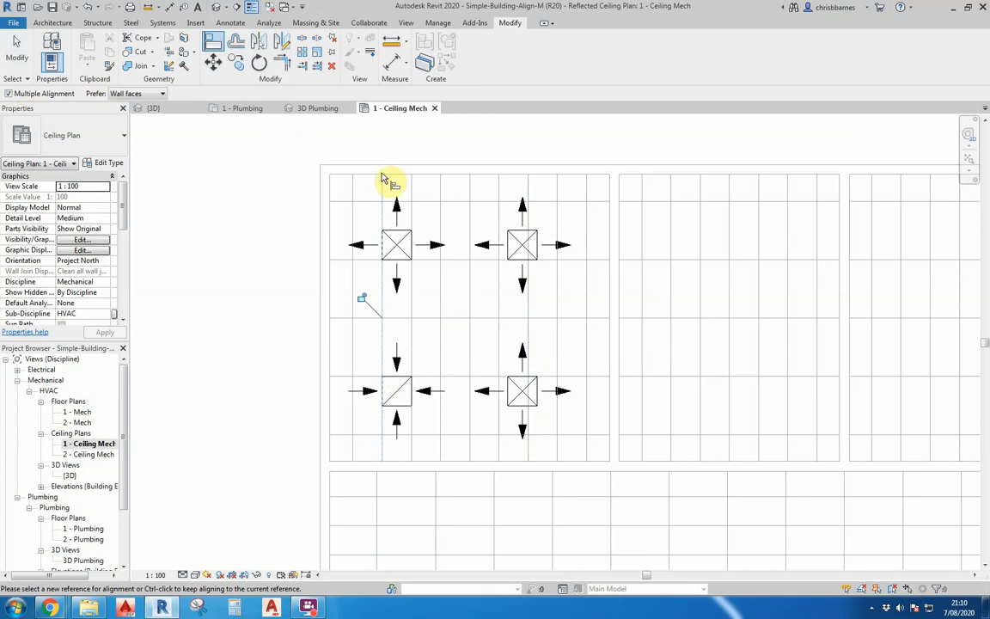
key(Escape)
key(Escape)
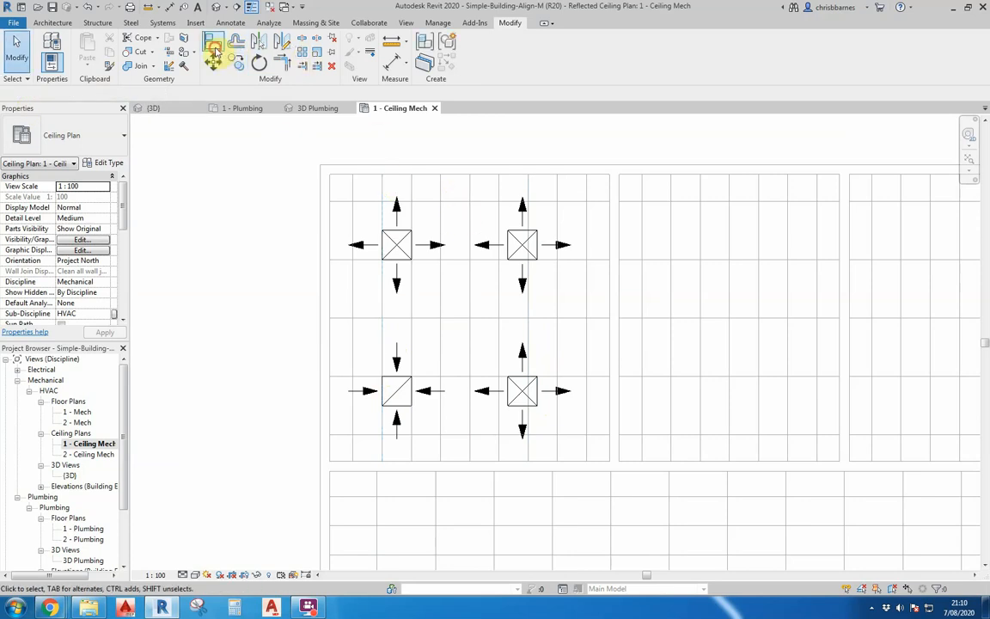
- Align both right-hand diffusers to the vertical ceiling grid line through them, then turn off Multiple Alignment
click(213, 42)
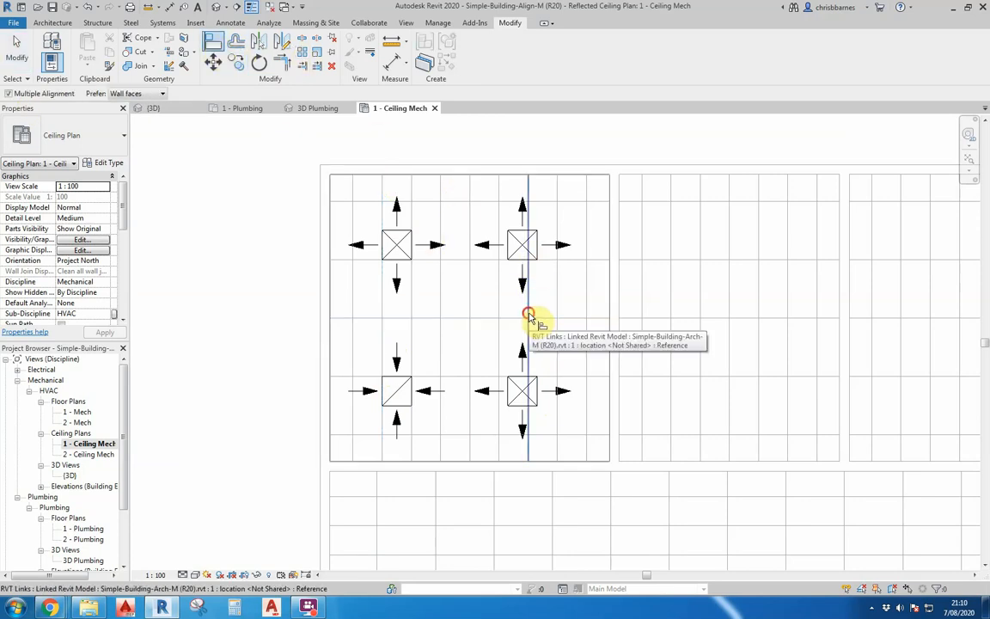
click(527, 314)
click(538, 258)
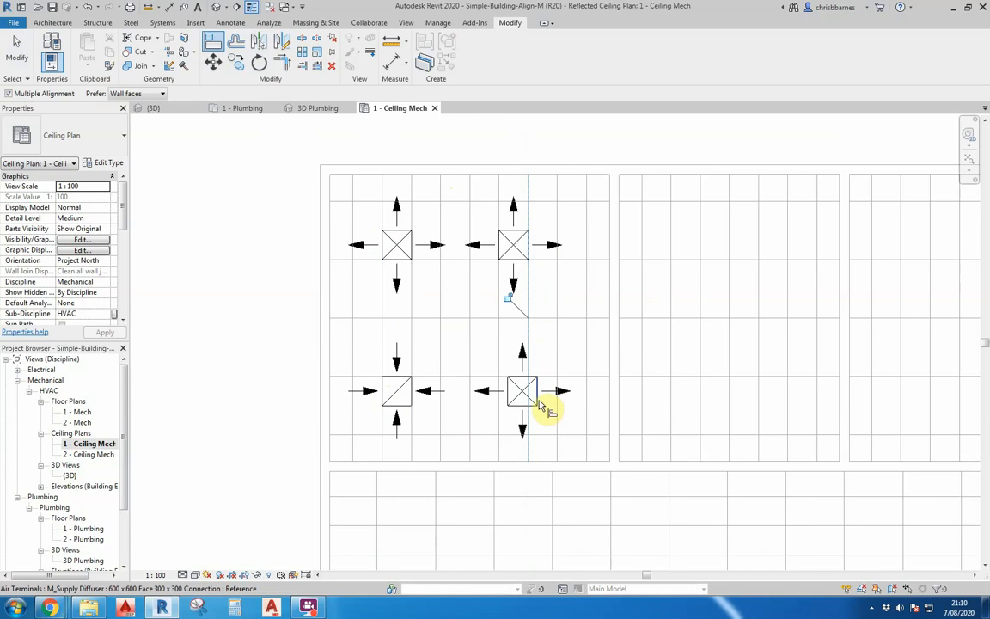
click(541, 400)
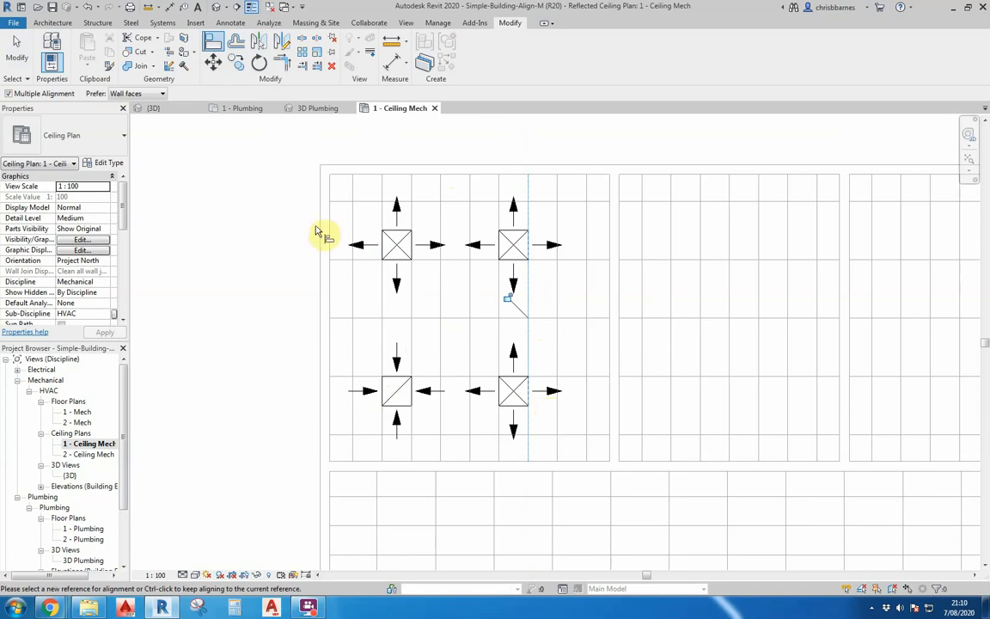
click(8, 93)
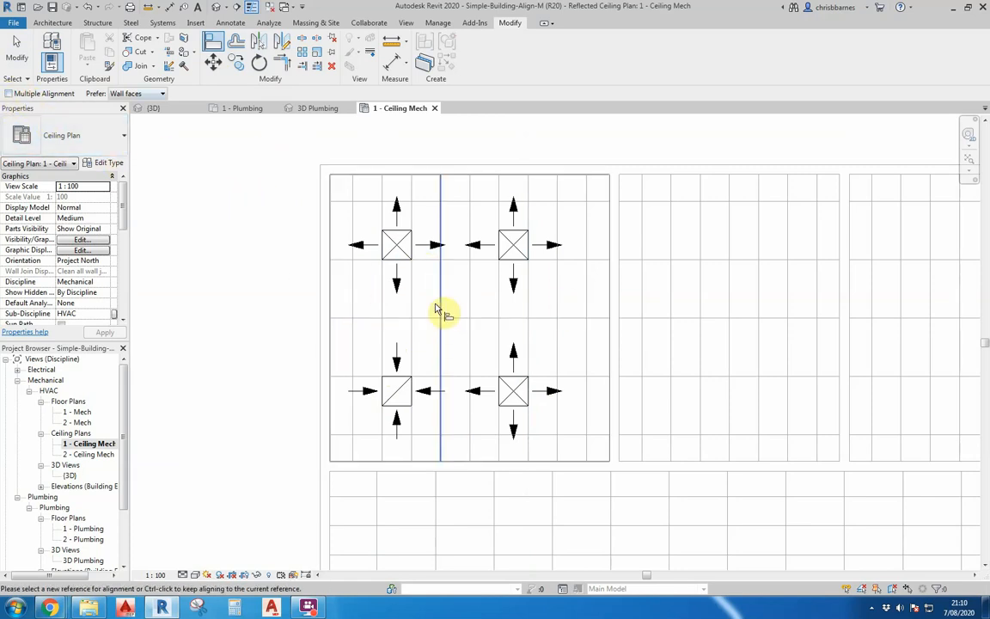
key(Escape)
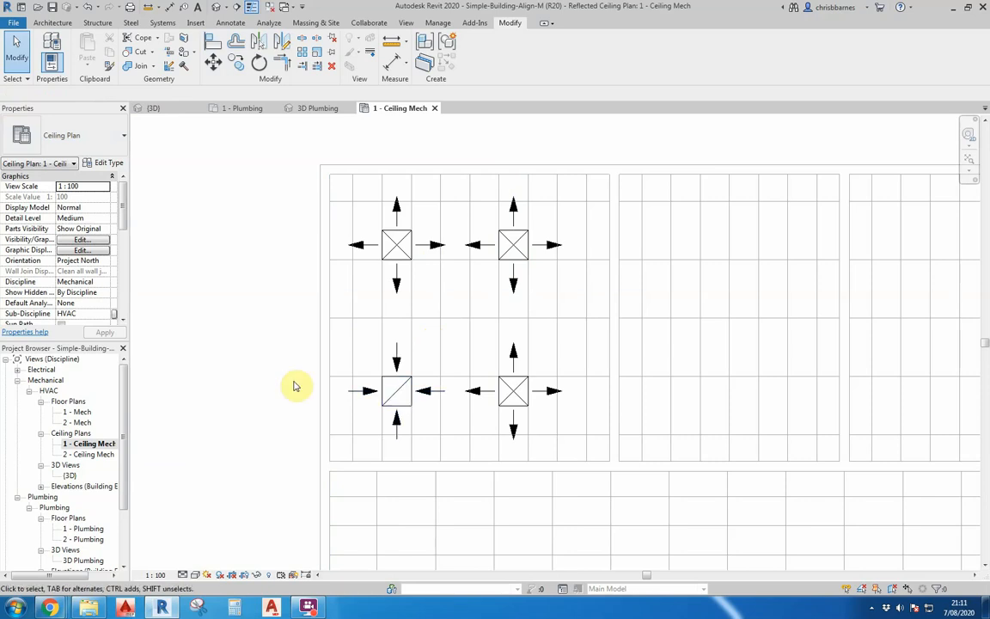
- Open the 1 - Power floor plan under Electrical
click(16, 370)
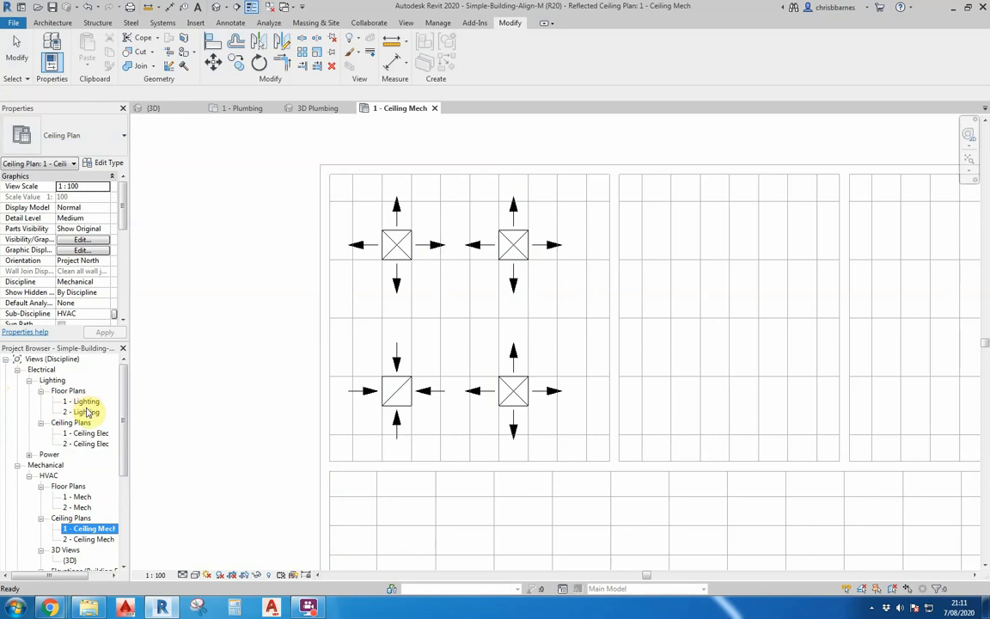
click(29, 453)
click(41, 465)
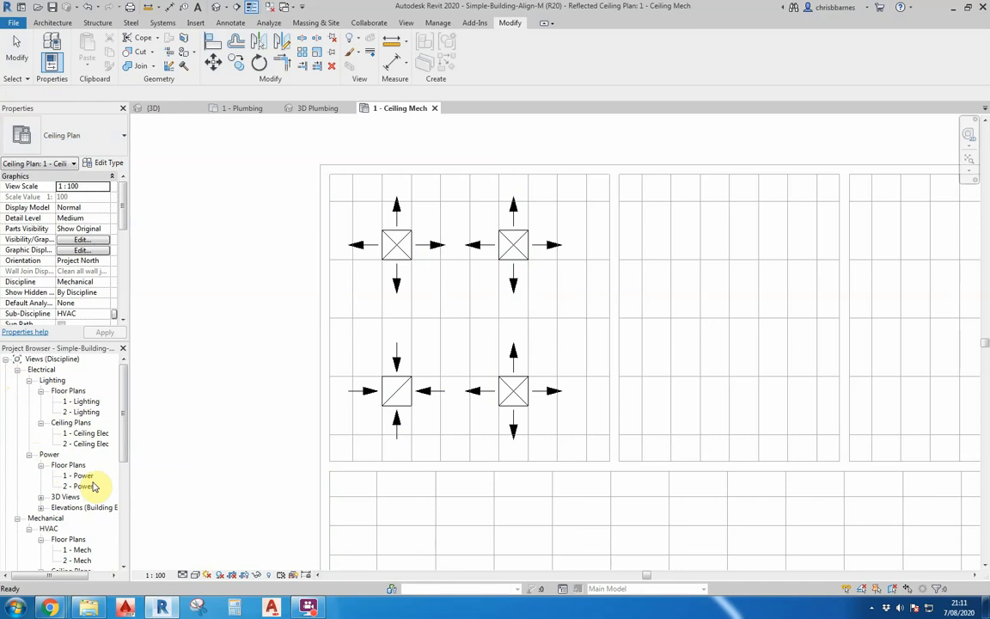
double_click(81, 475)
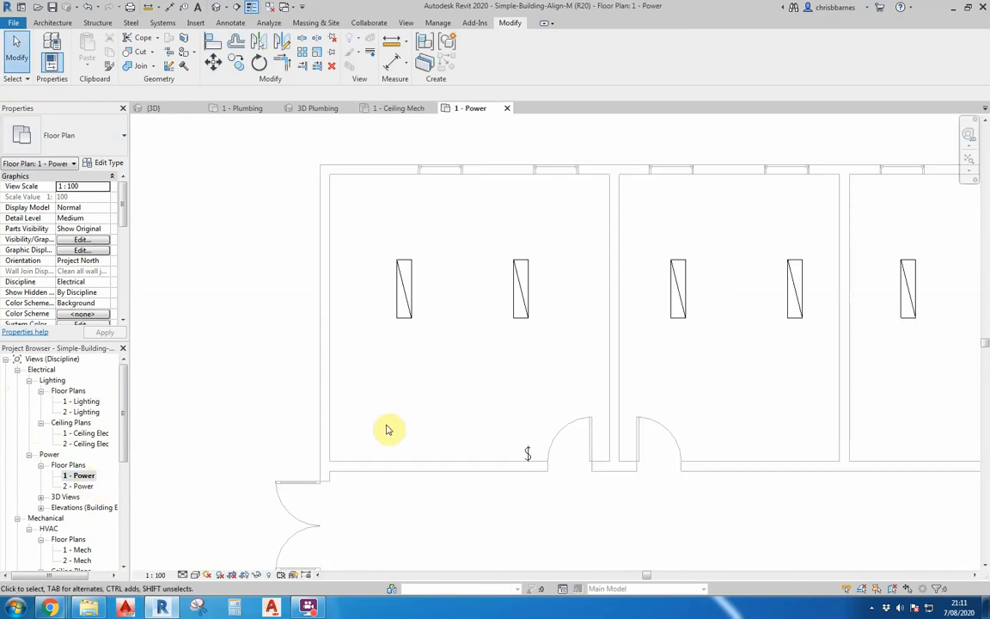
scroll(272, 379, down, 5)
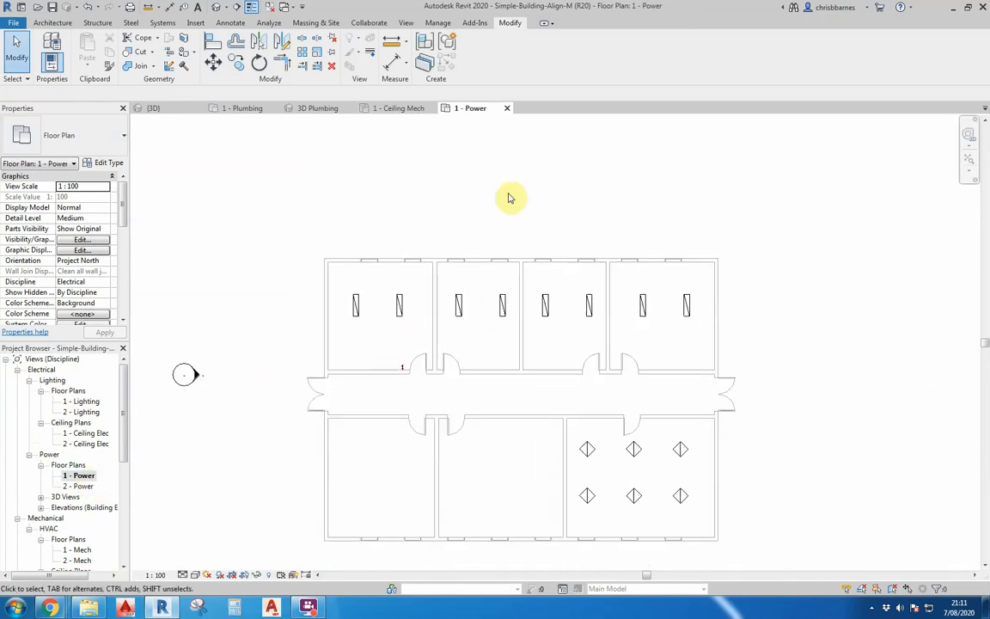
- Draw a 150 mm × 50 mm cable tray at 3000 mm middle elevation, about 18100 mm long, along the corridor
click(162, 22)
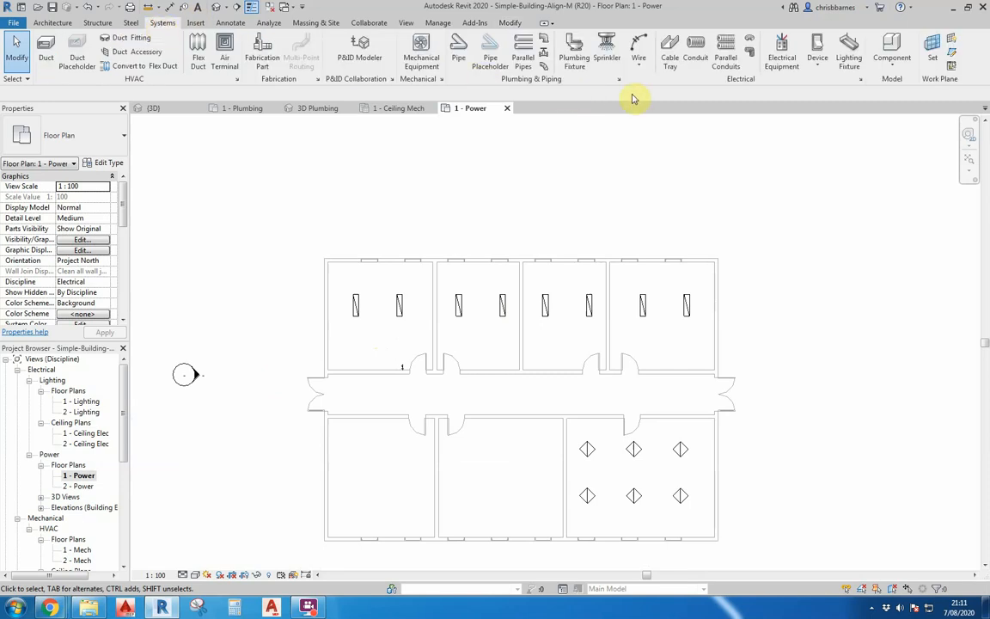
click(669, 59)
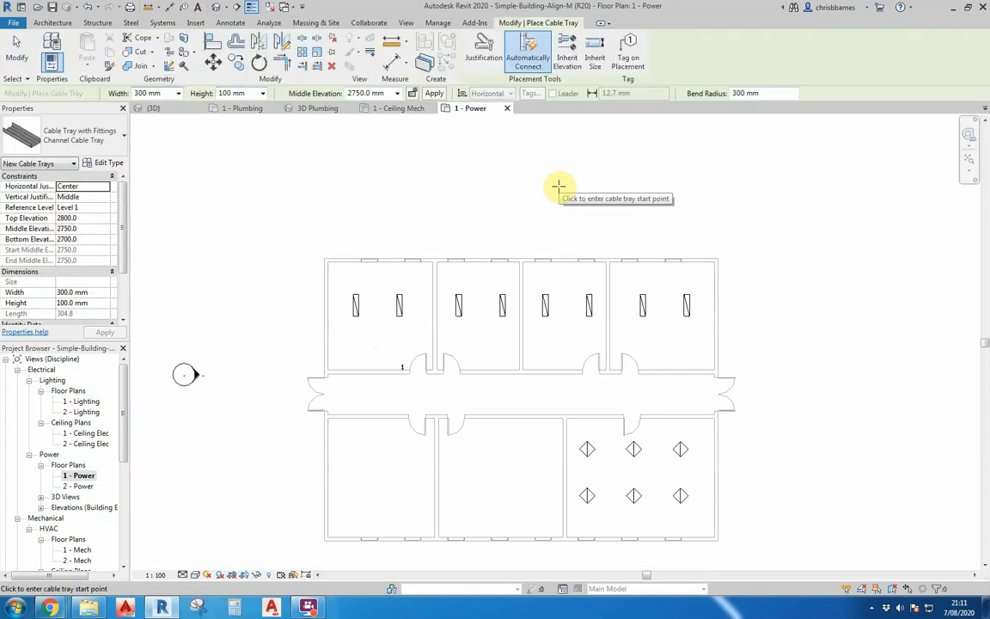
click(177, 94)
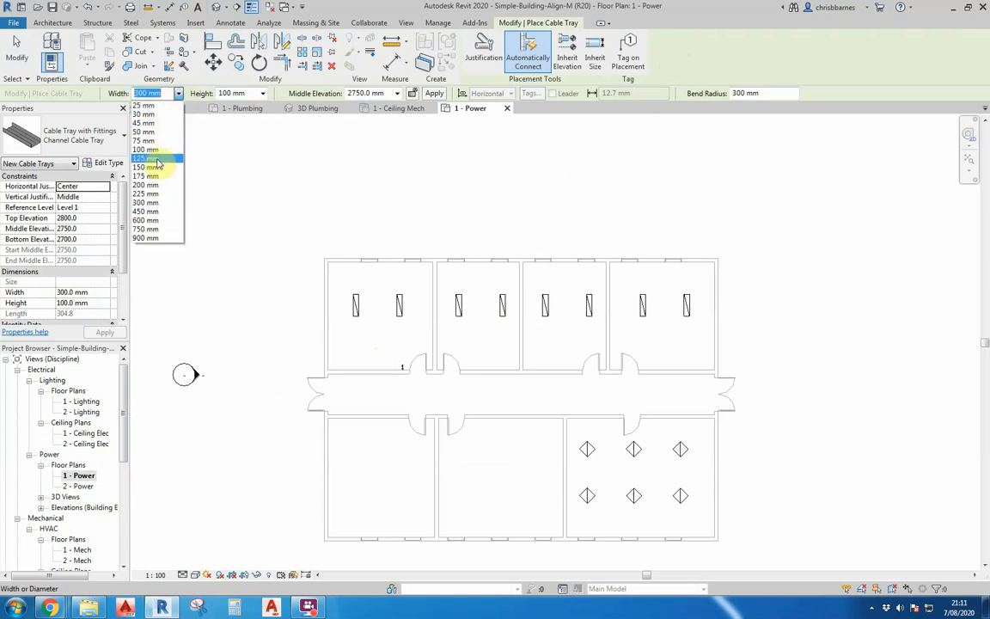
click(153, 168)
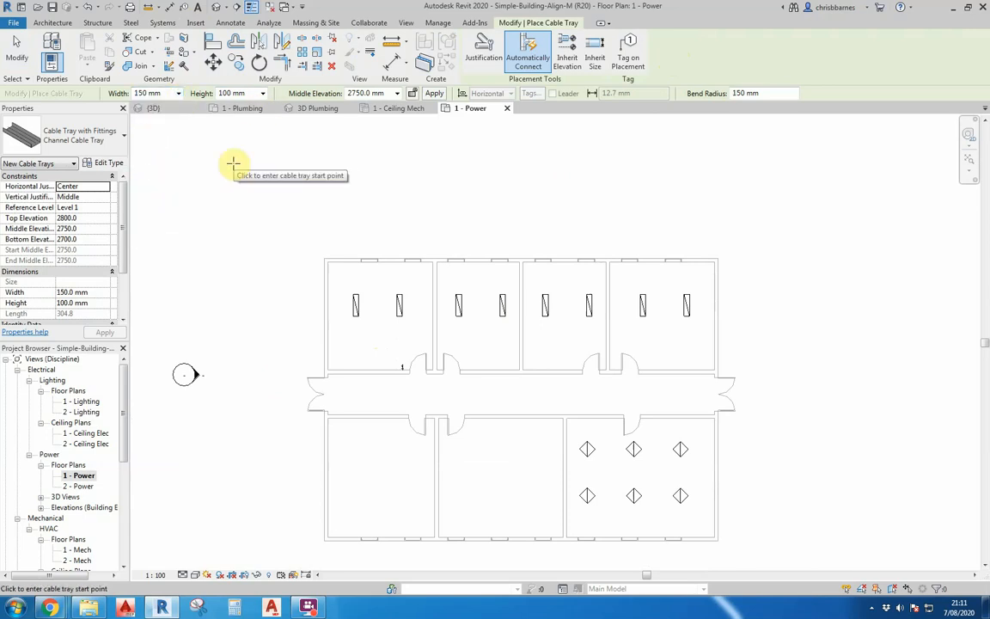
click(263, 93)
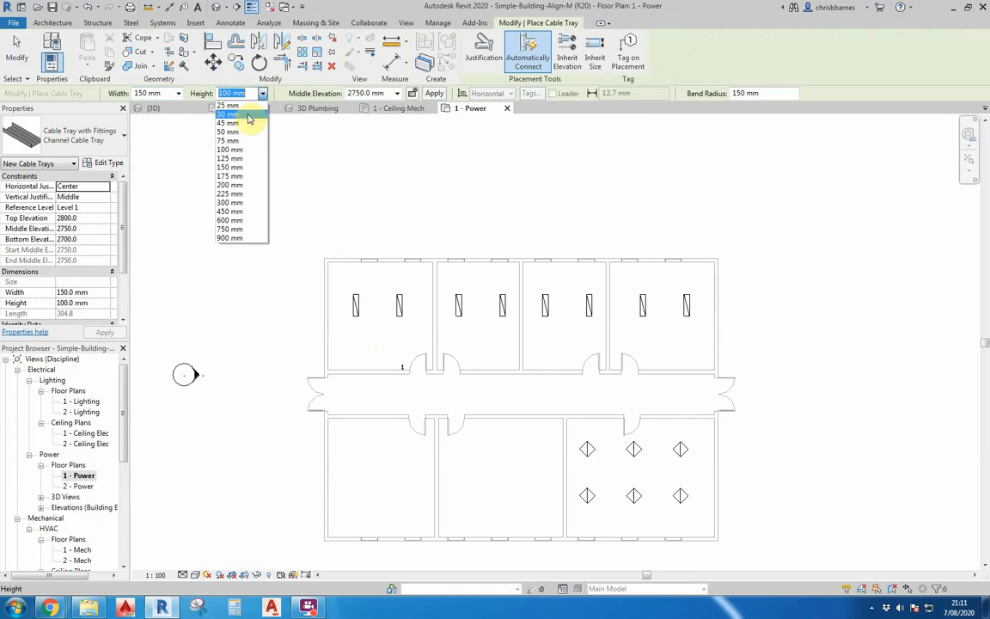
click(237, 131)
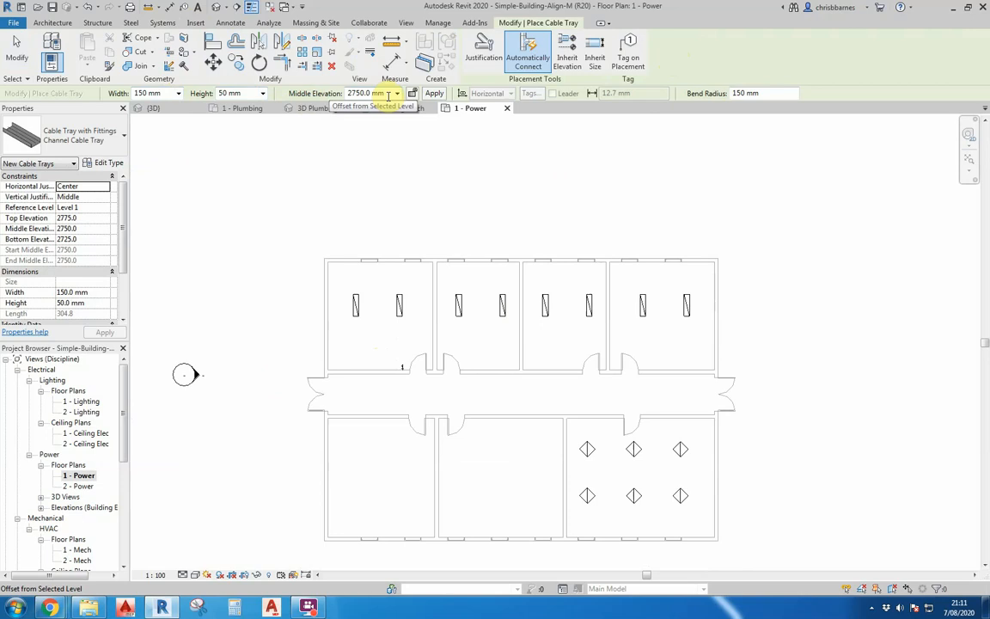
click(348, 93)
text(3)
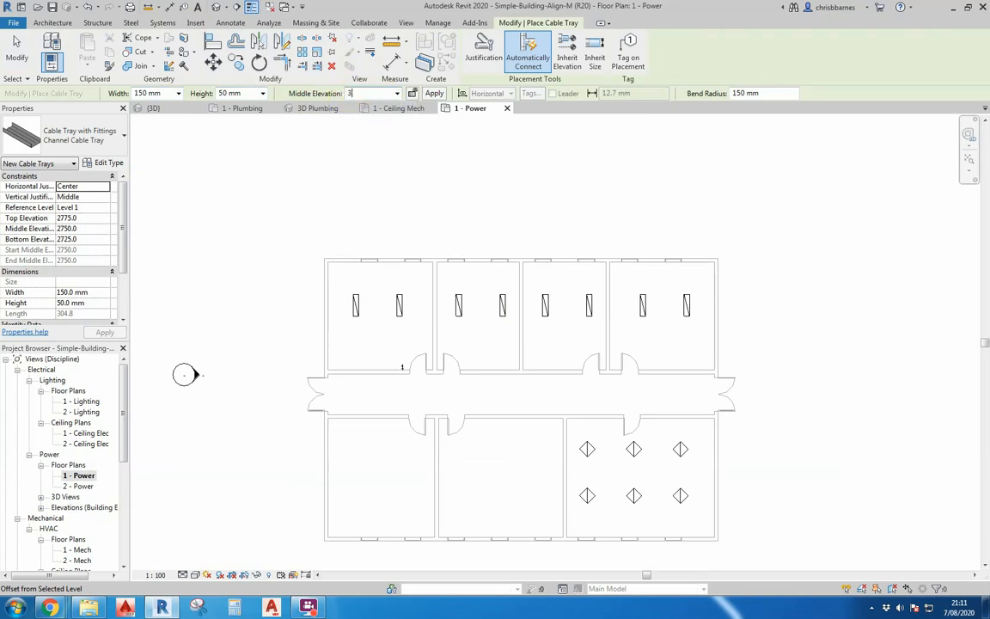
text(000)
key(Return)
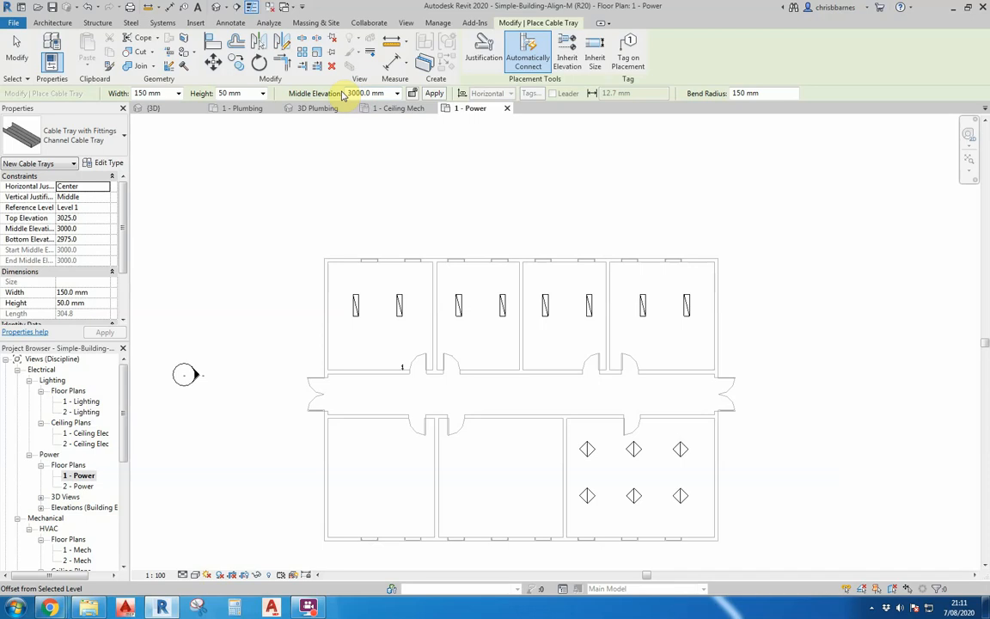
click(677, 394)
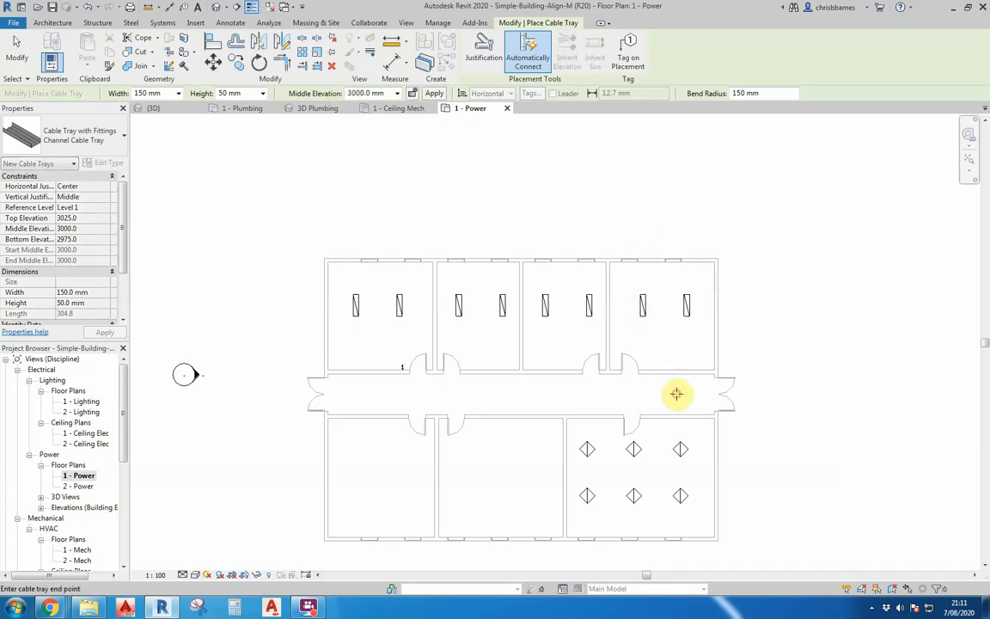
click(344, 399)
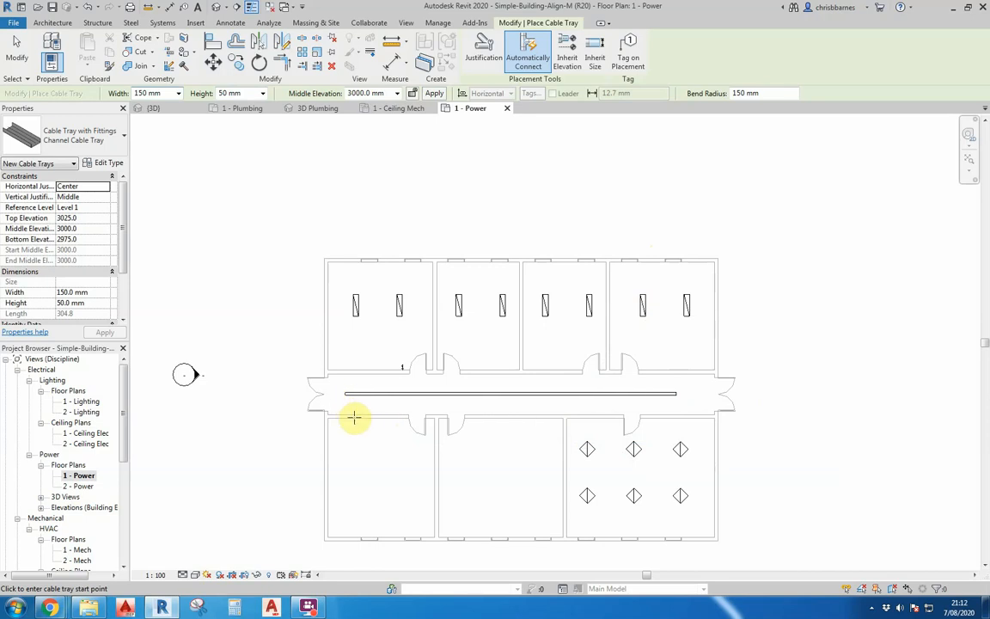
- Draw a branch cable tray about 4930 mm long from the lower-left room up to the corridor tray
click(357, 486)
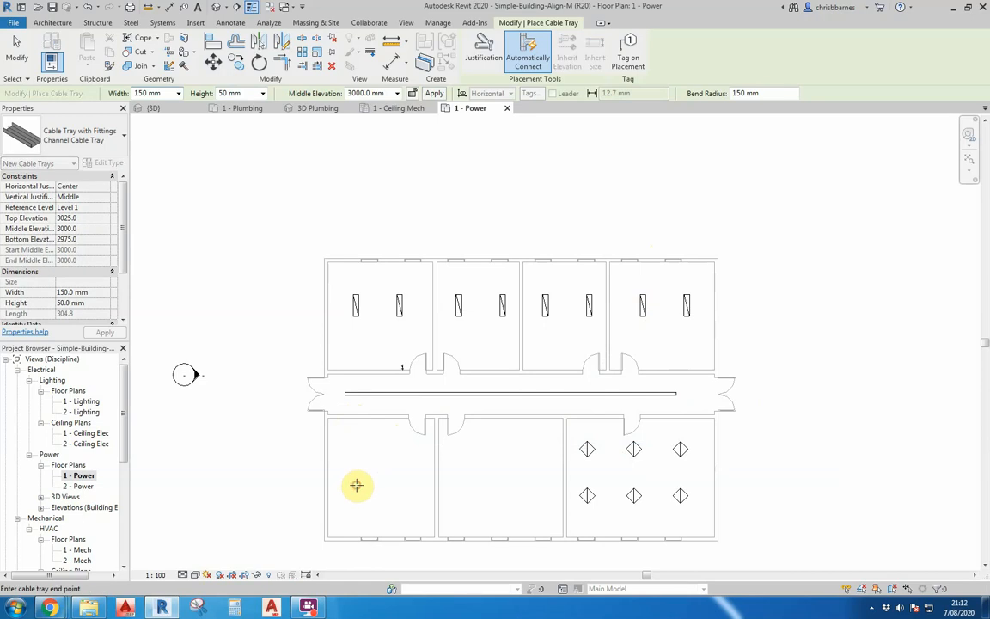
click(357, 394)
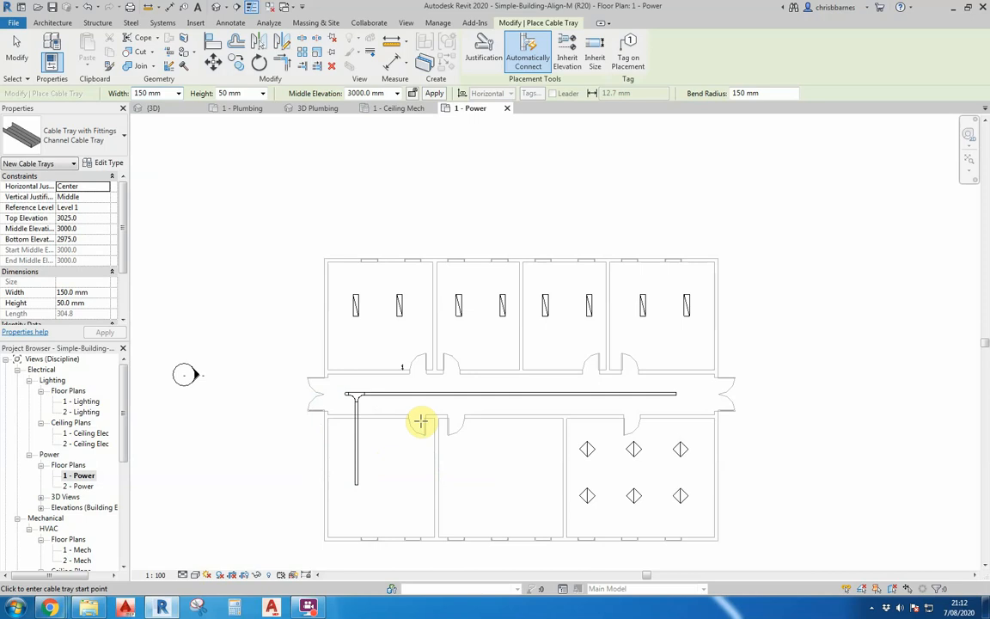
key(Escape)
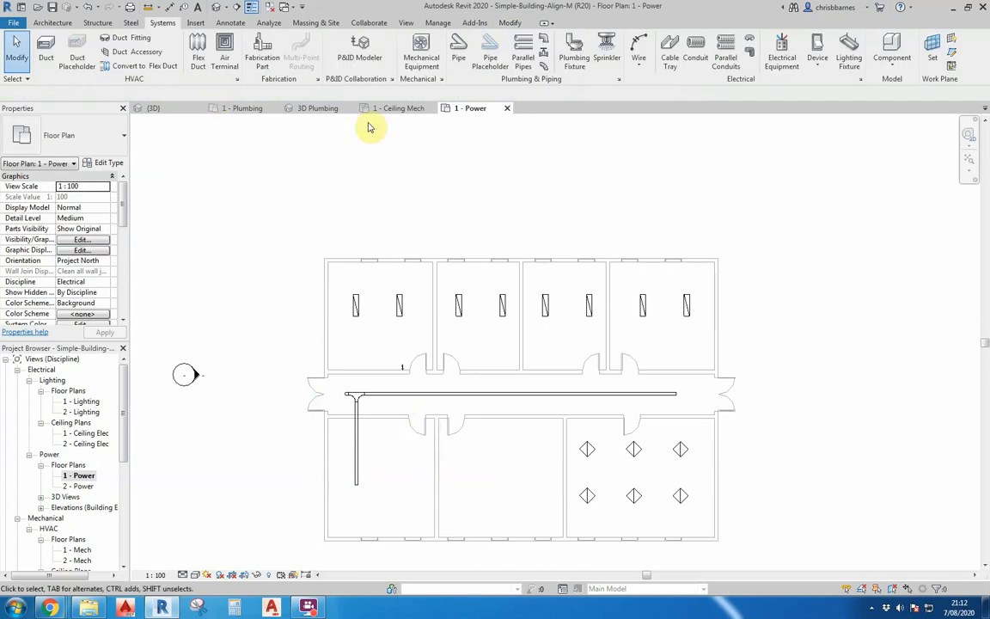
- Offset-copy the branch cable tray three times to the right at 4600 mm spacing
click(510, 22)
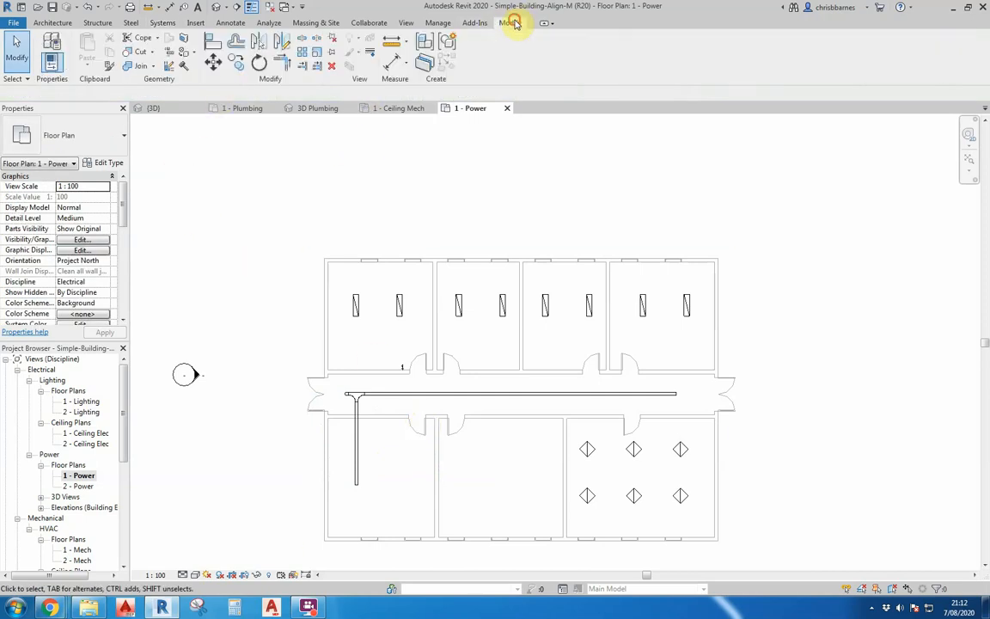
click(236, 44)
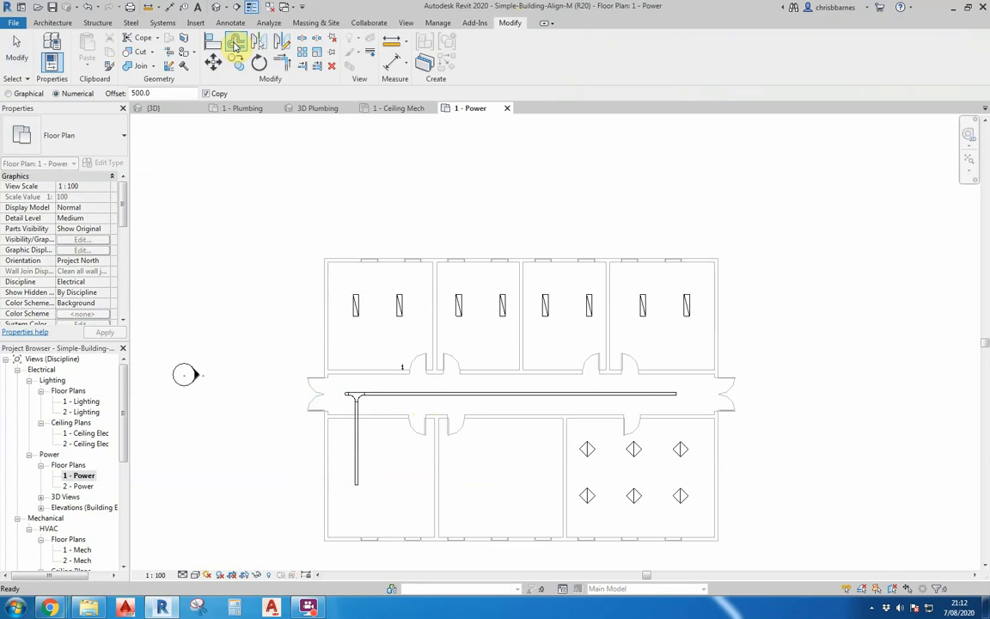
click(137, 93)
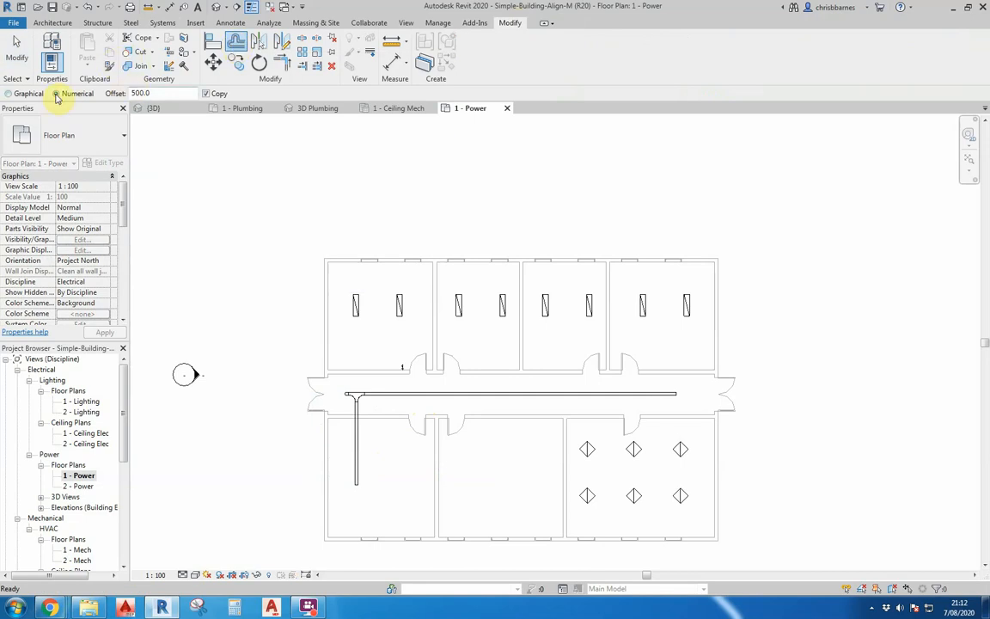
click(155, 93)
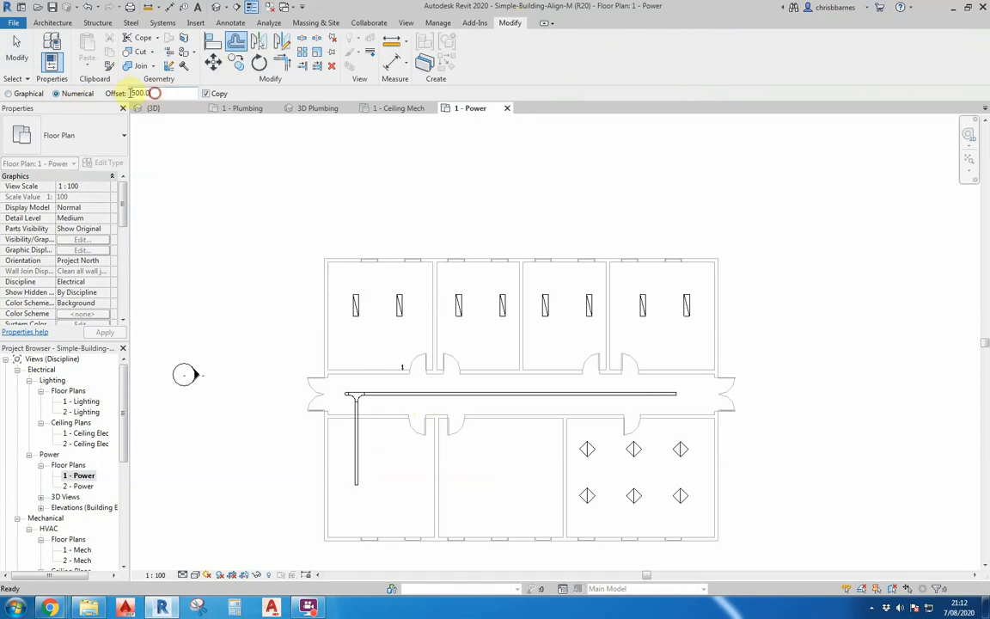
drag(154, 93, 123, 94)
text(46+00)
key(BackSpace)
key(BackSpace)
key(BackSpace)
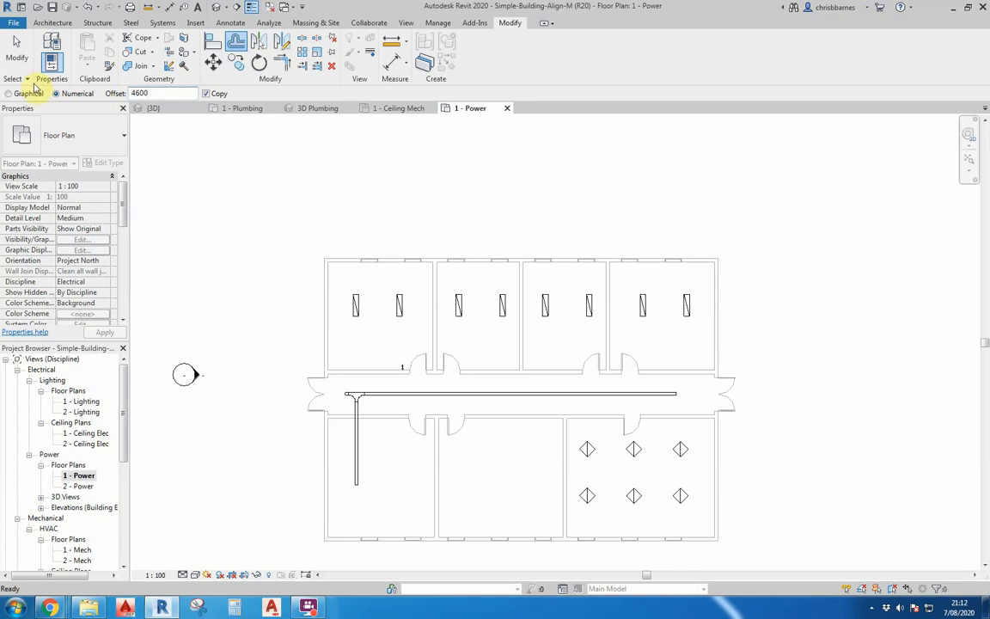
click(206, 94)
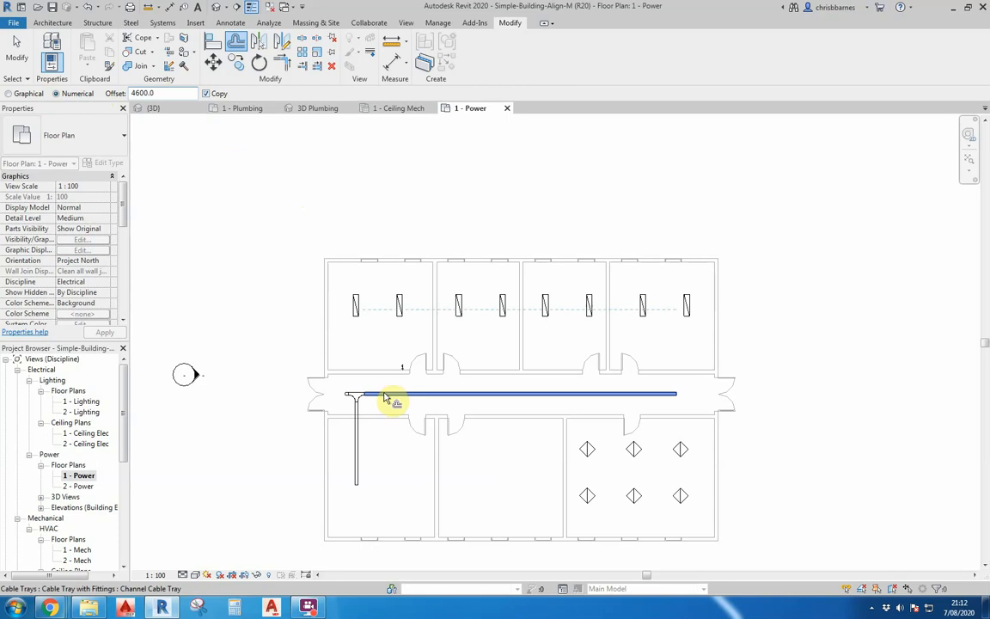
click(360, 468)
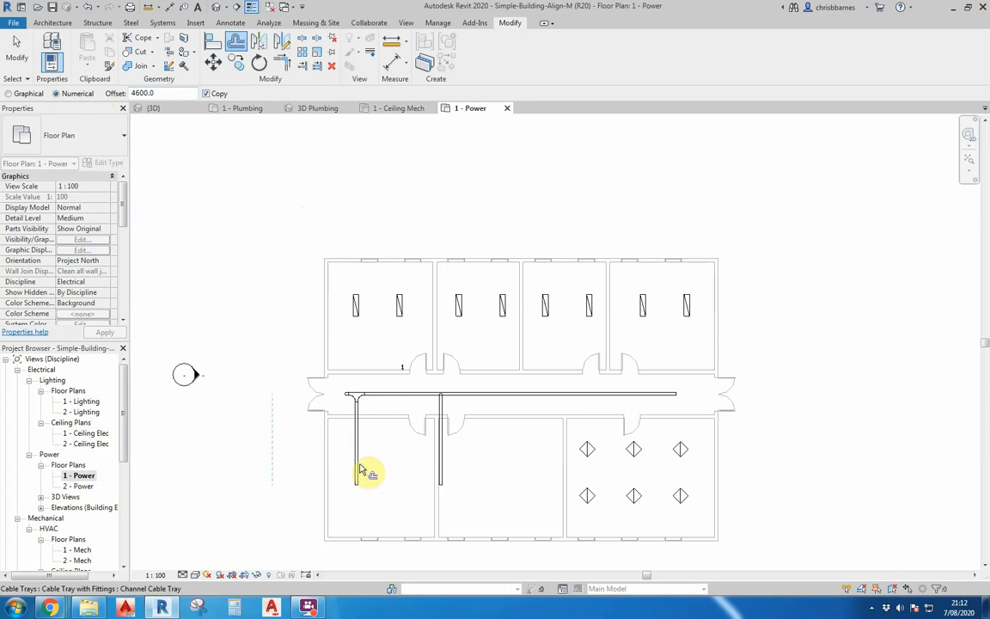
click(443, 465)
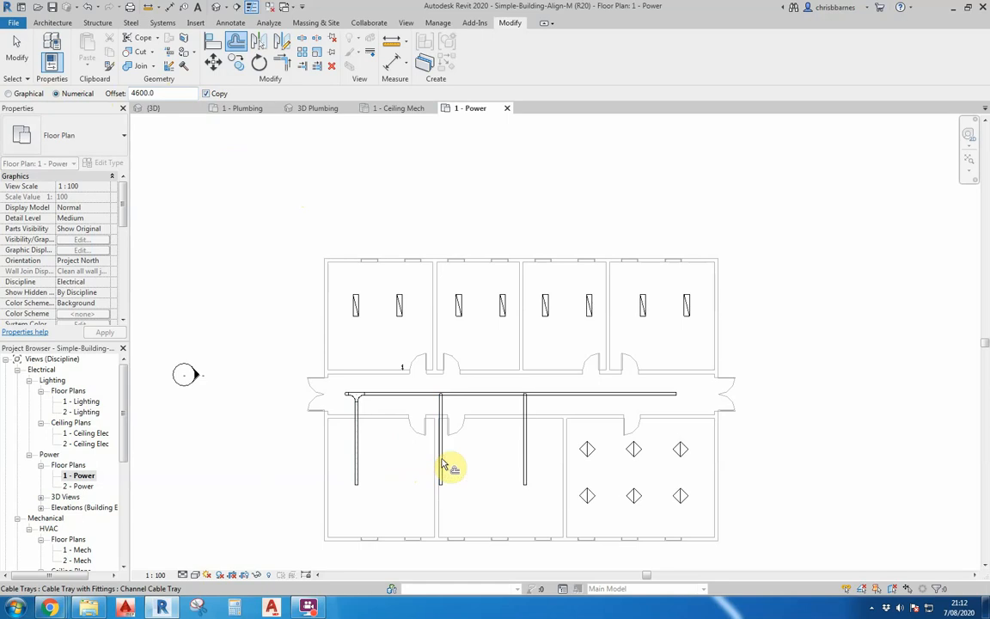
click(528, 462)
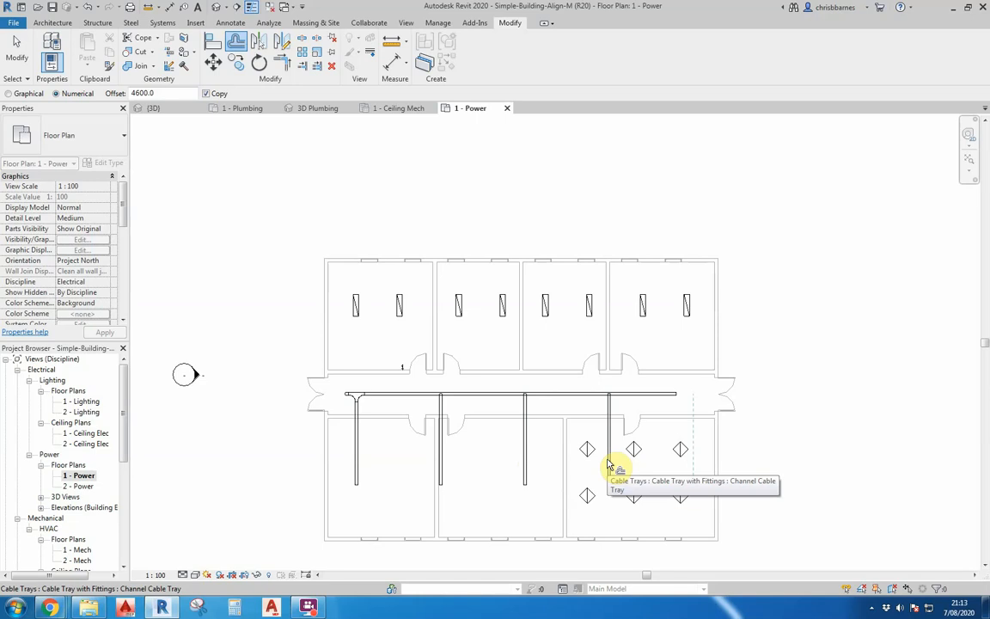
key(Escape)
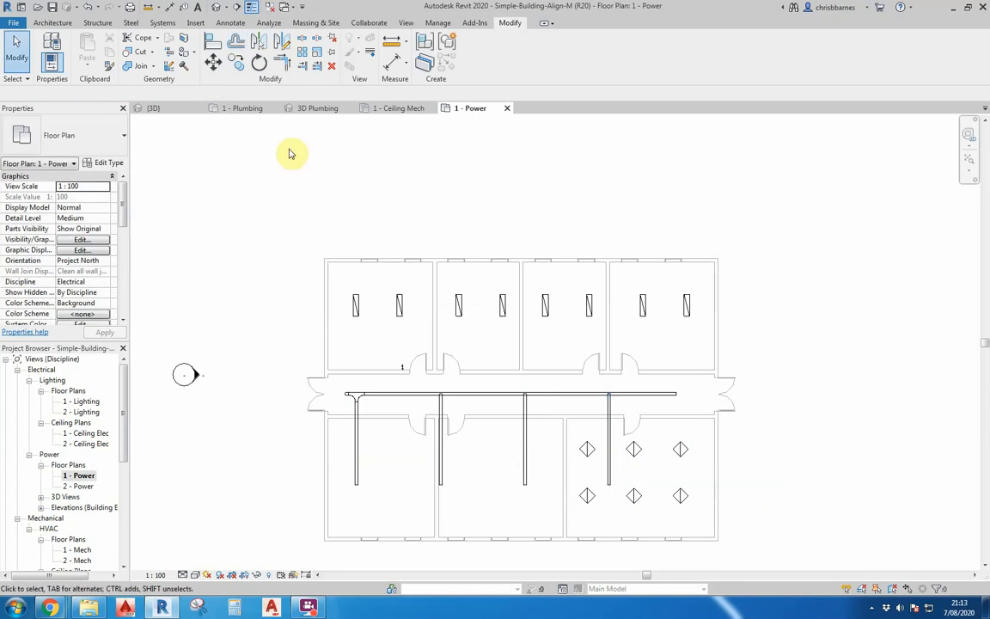
- Trim/extend the three copied branch trays to meet the corridor cable tray
click(317, 71)
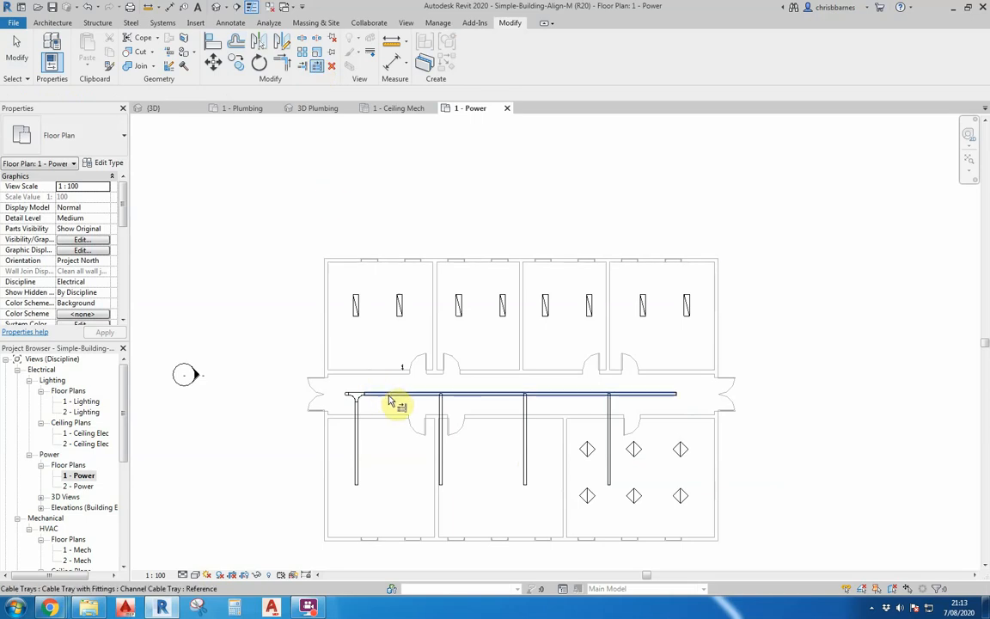
click(391, 397)
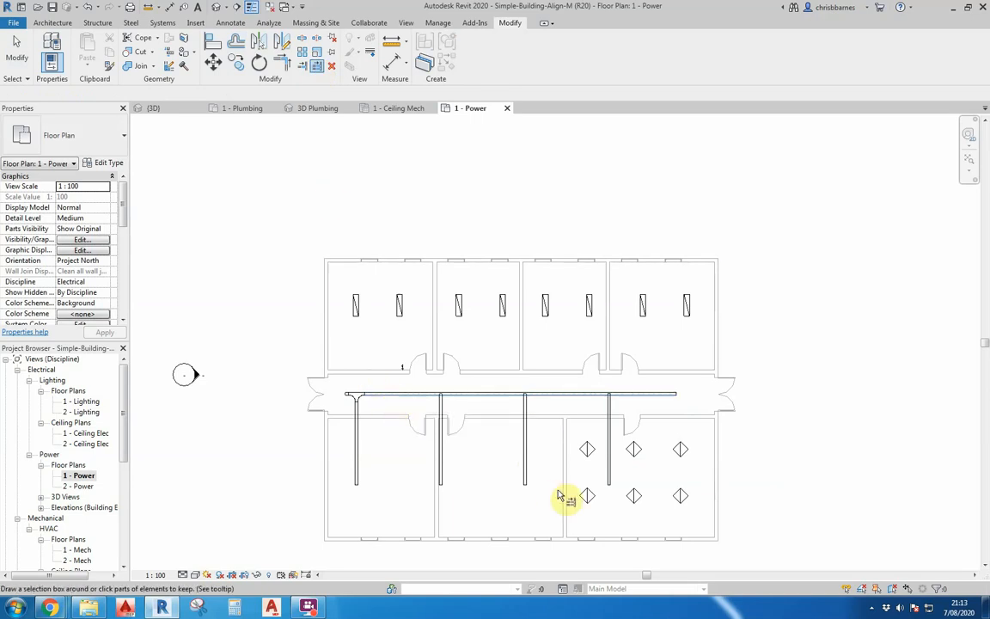
drag(418, 382, 630, 513)
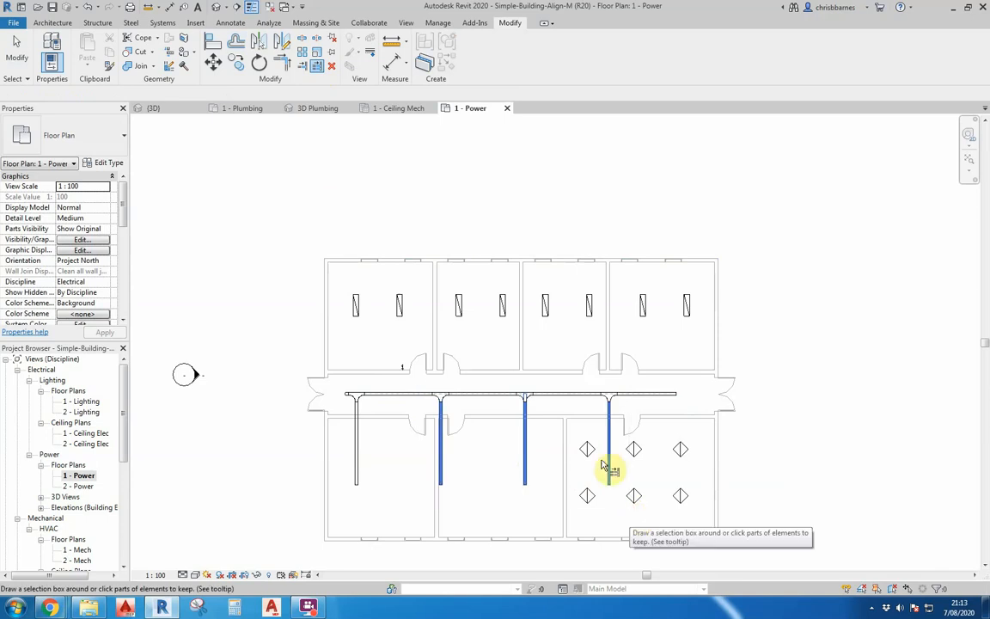
right_click(543, 405)
click(569, 410)
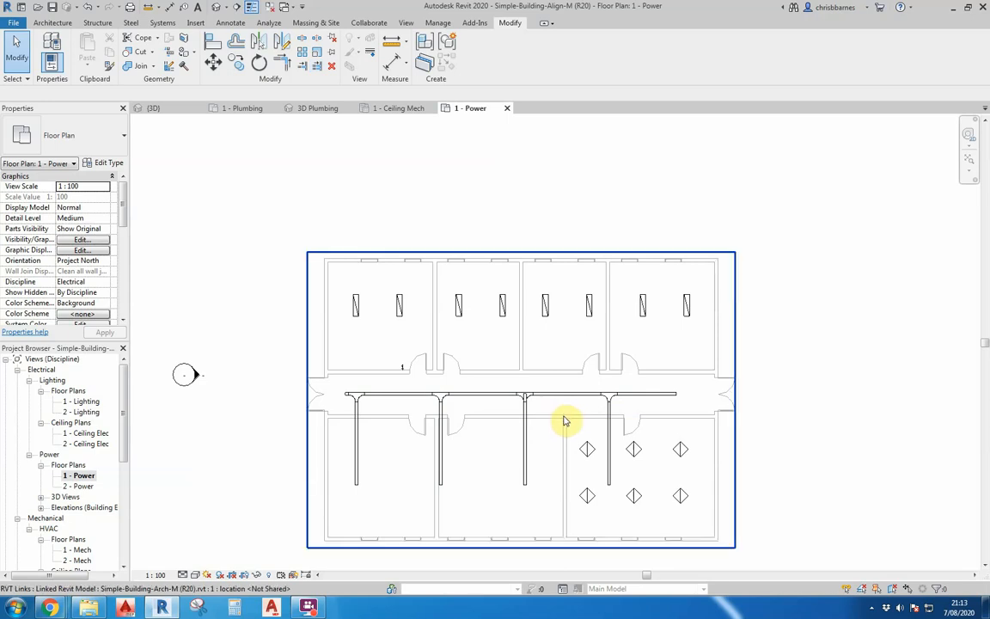
- Offset-copy the rightmost branch cable tray once more to the right at 4600 mm
click(609, 441)
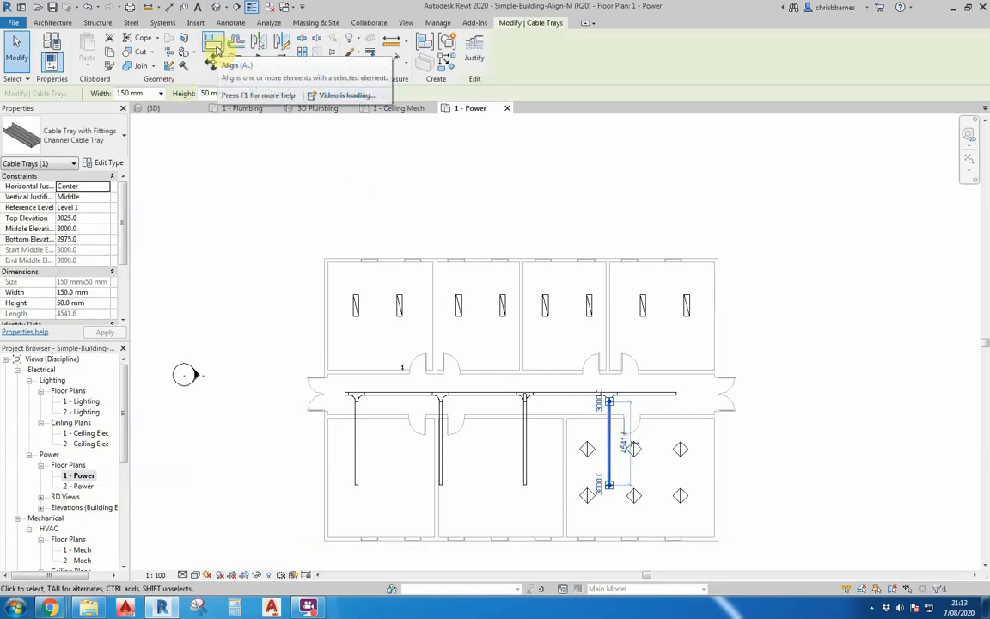
click(237, 41)
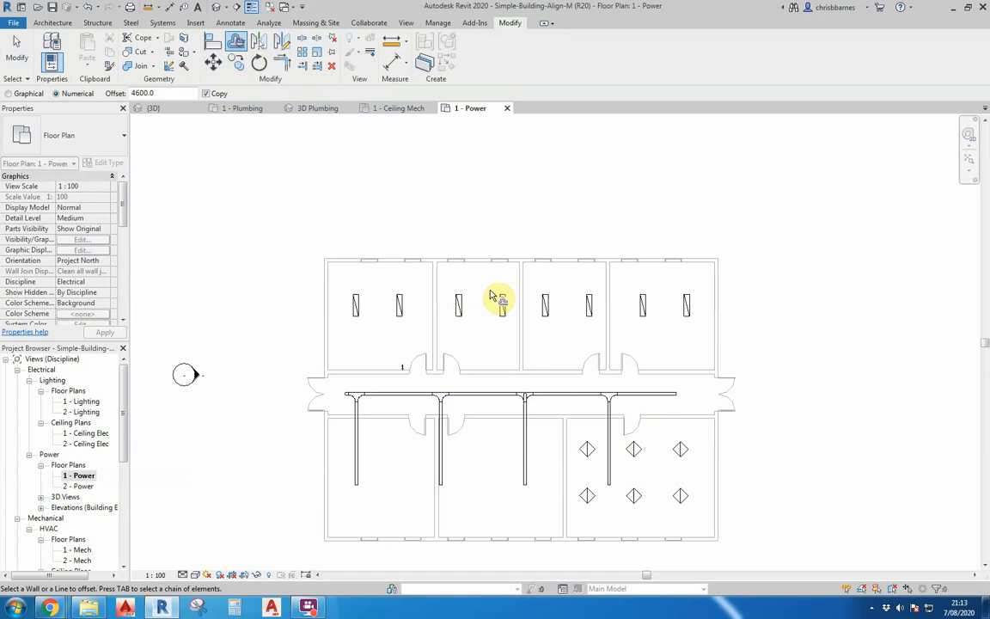
click(612, 443)
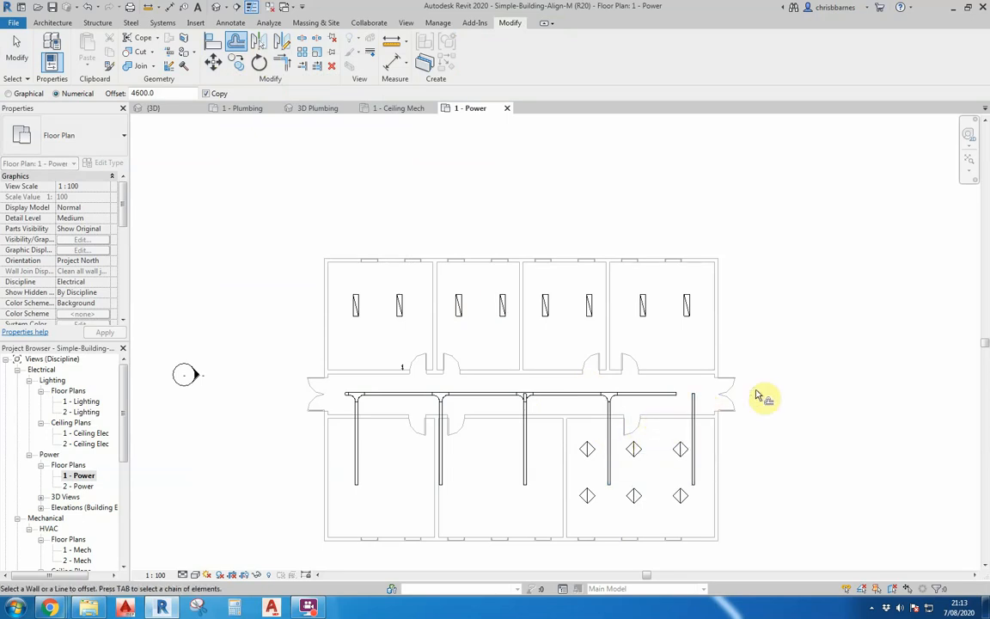
key(Escape)
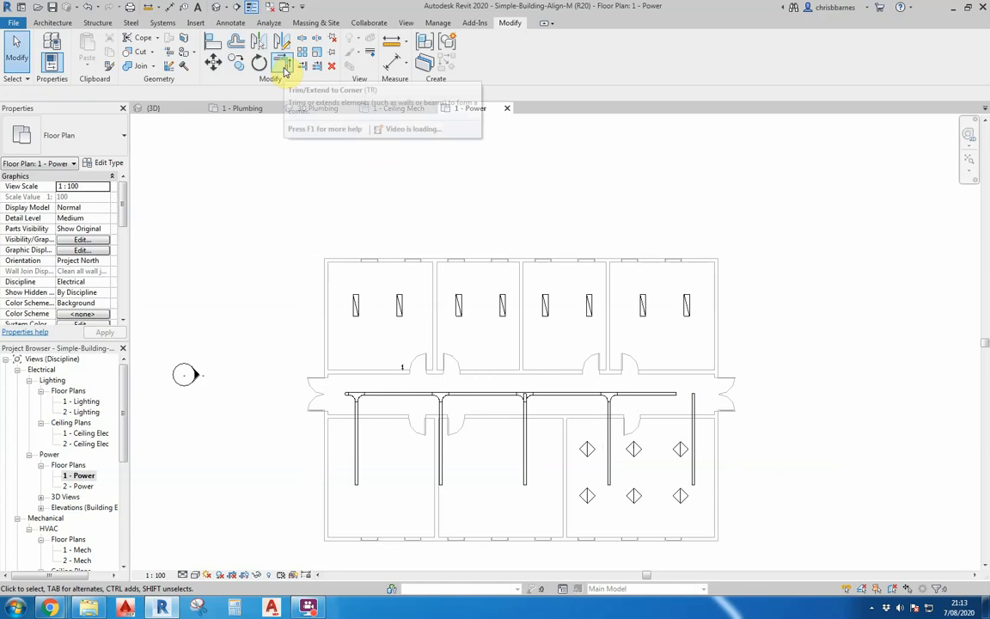
- Extend the corridor cable tray's right end to reach the new branch tray
click(662, 397)
drag(676, 395, 709, 400)
key(Escape)
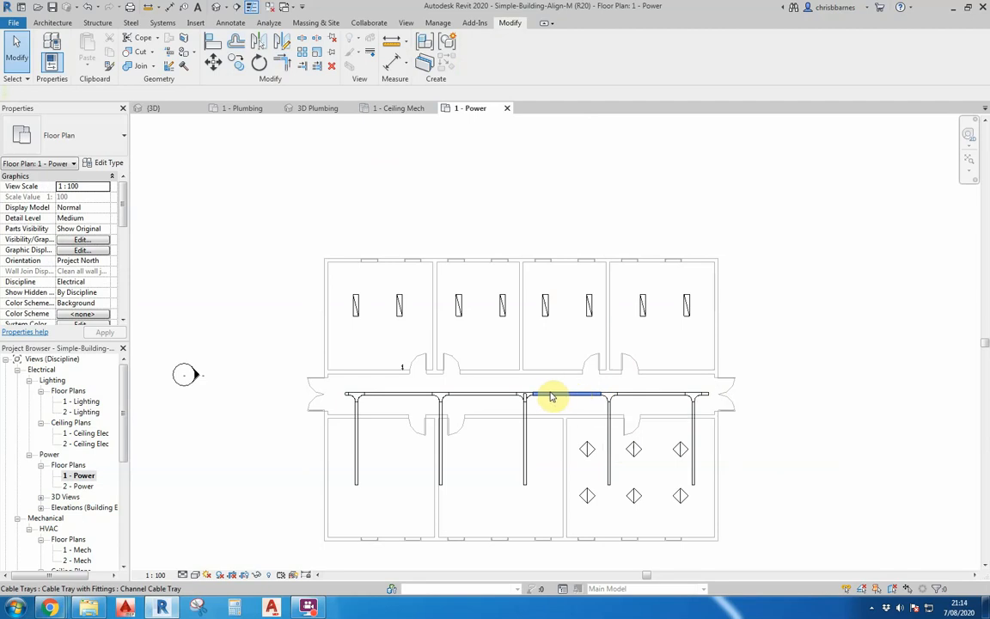
- Split the first branch cable tray just below the corridor with the Split Element tool
click(302, 42)
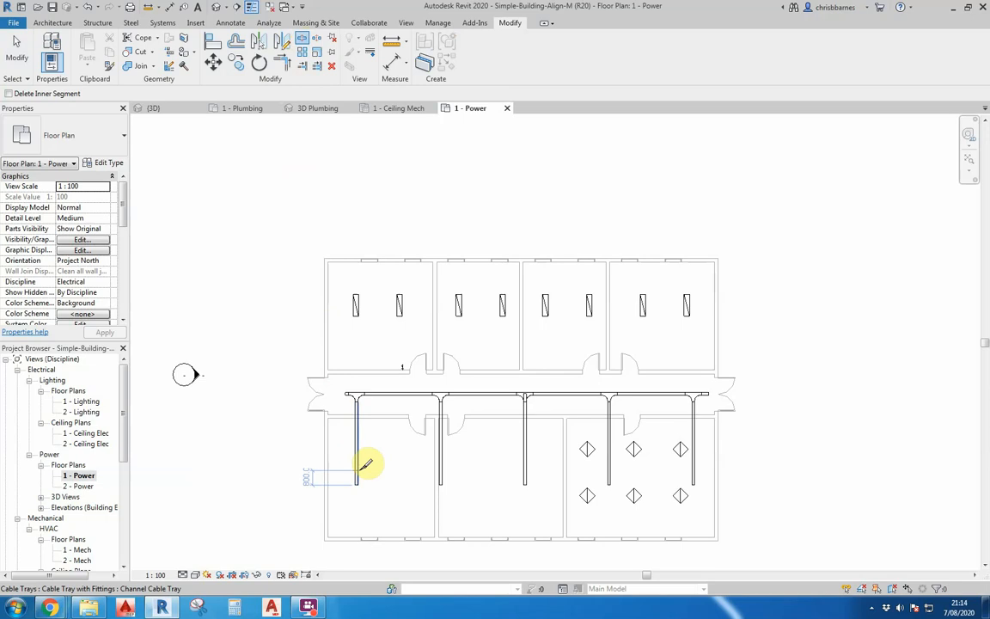
scroll(383, 467, up, 3)
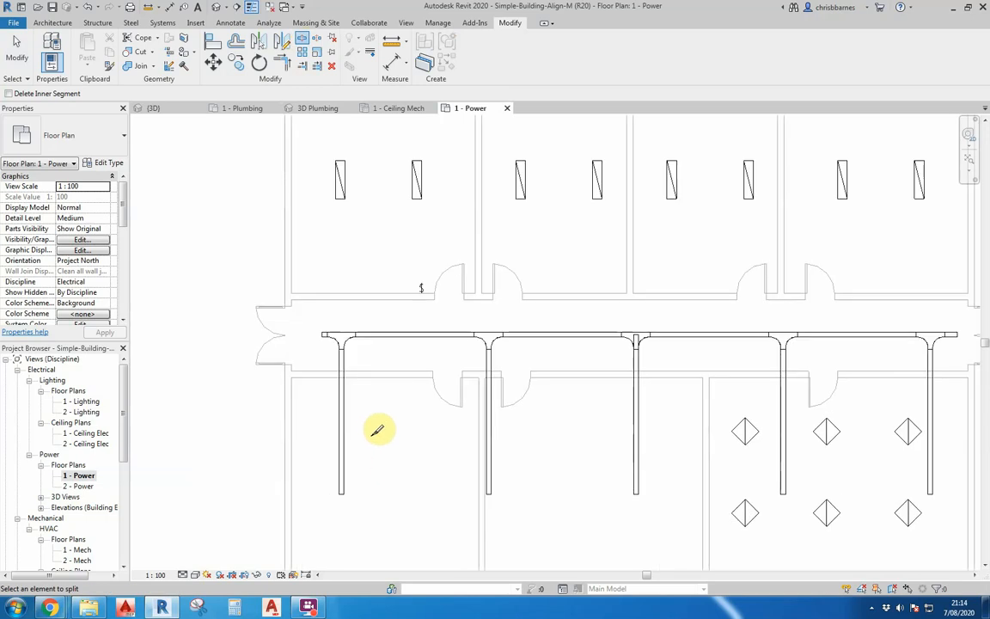
click(347, 410)
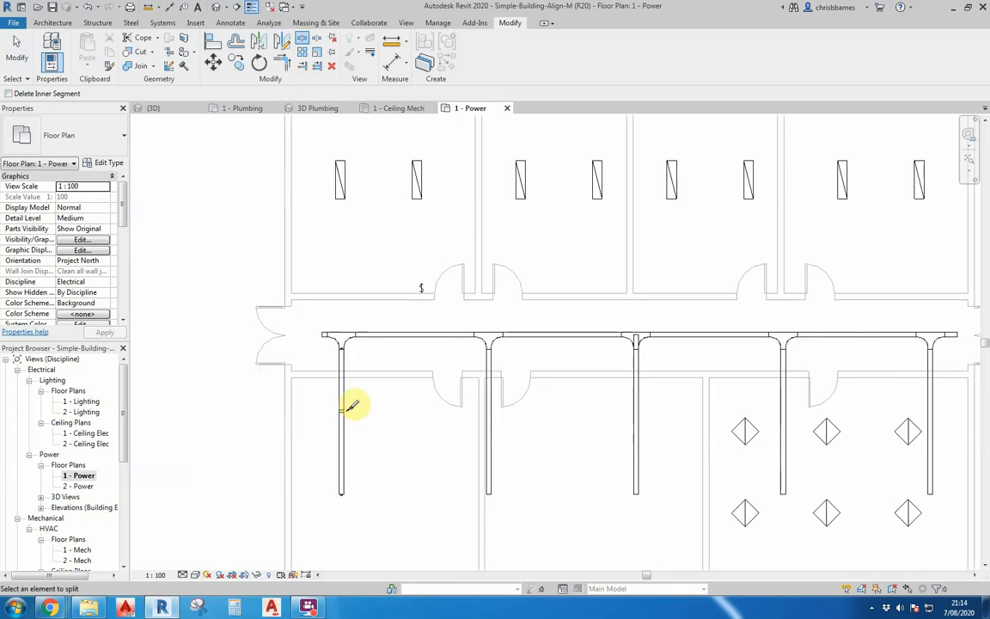
scroll(350, 409, up, 4)
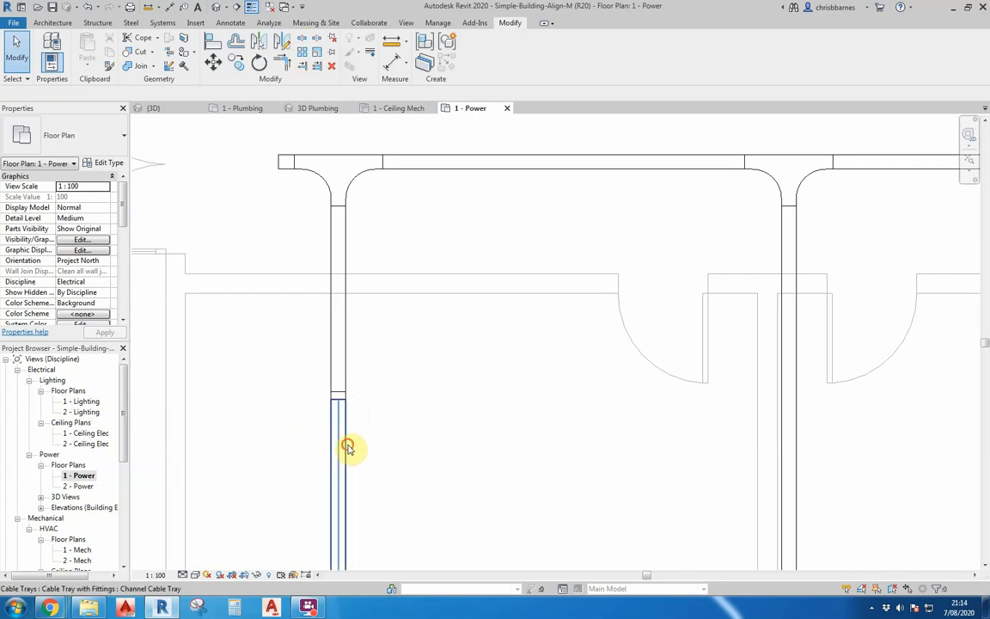
- Set the width of the first branch tray's lower segment to 100 mm
click(349, 447)
click(160, 93)
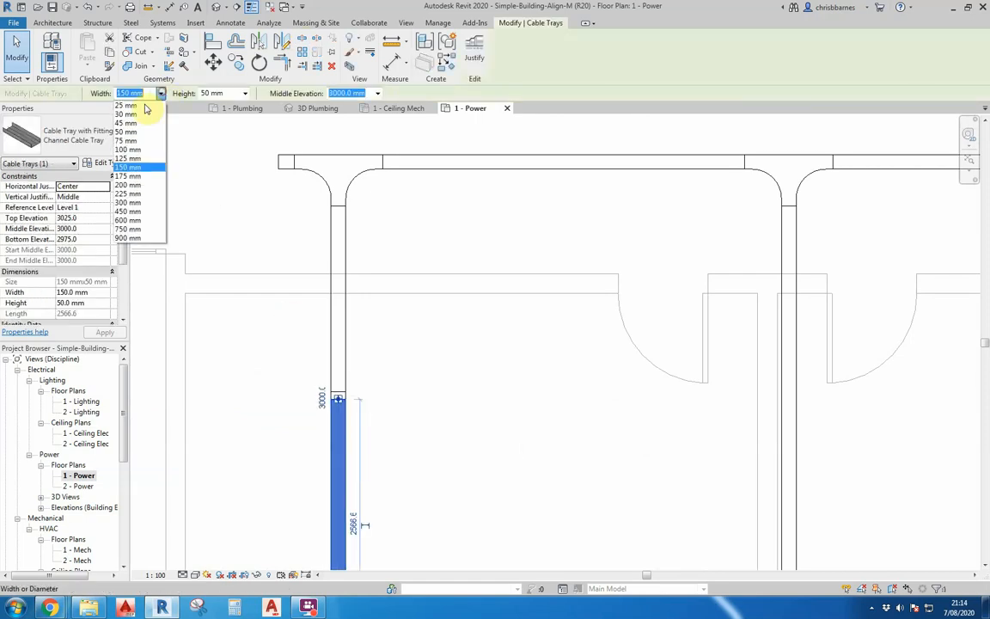
click(127, 149)
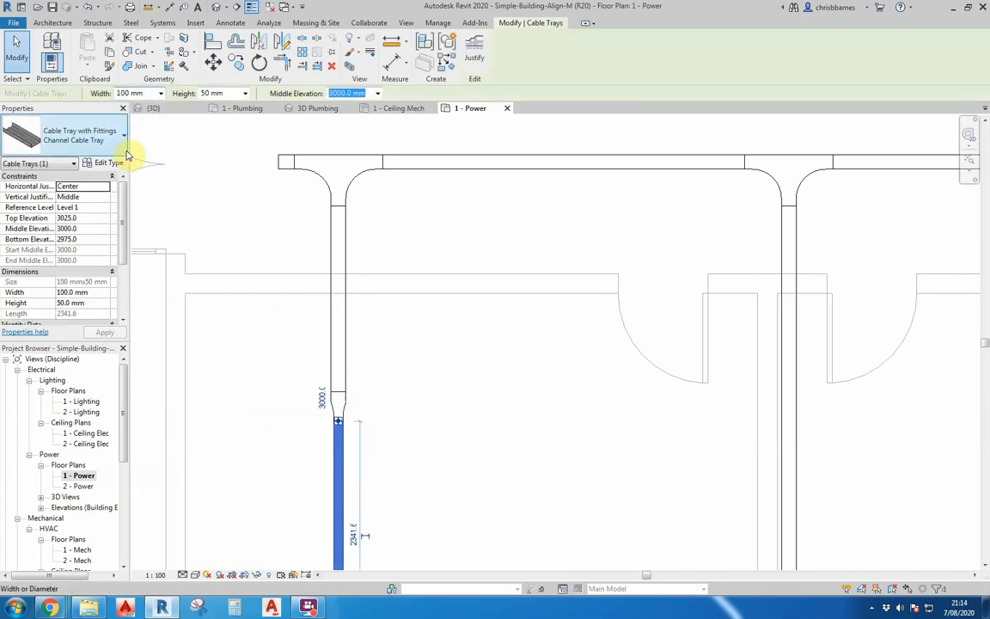
click(410, 387)
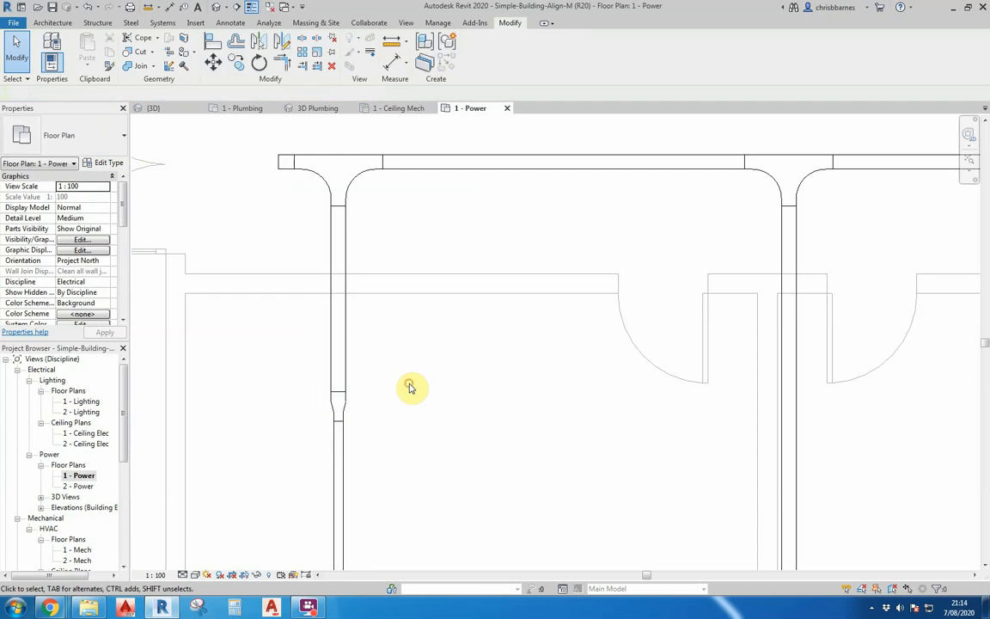
scroll(400, 359, up, 4)
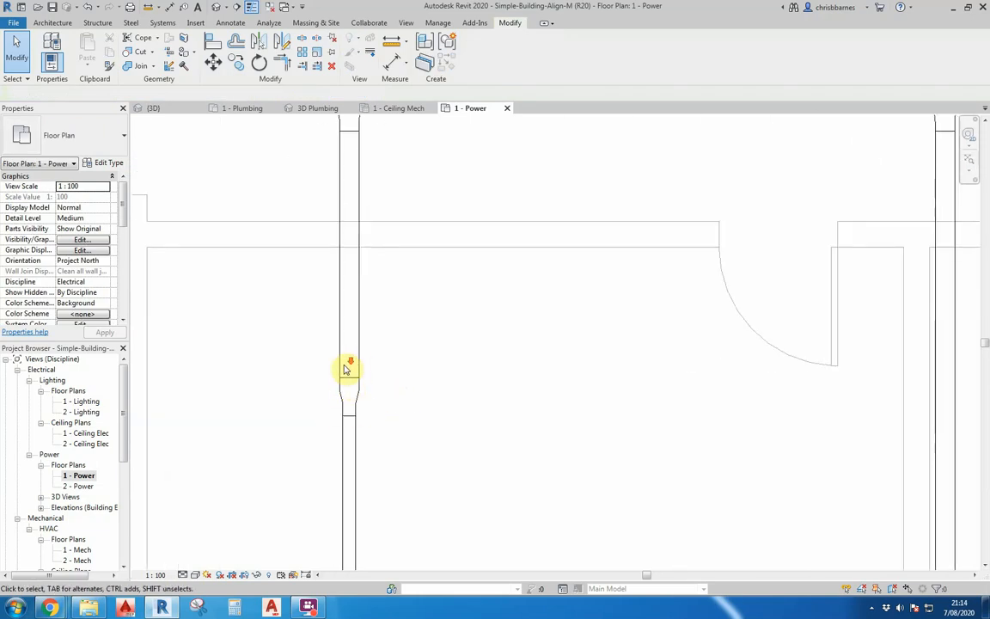
scroll(350, 379, down, 2)
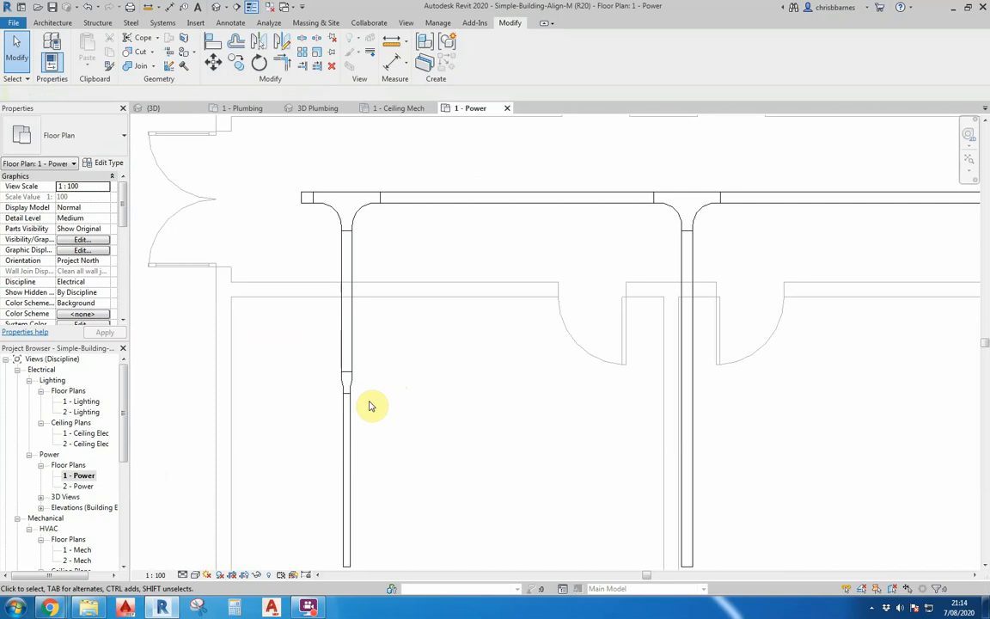